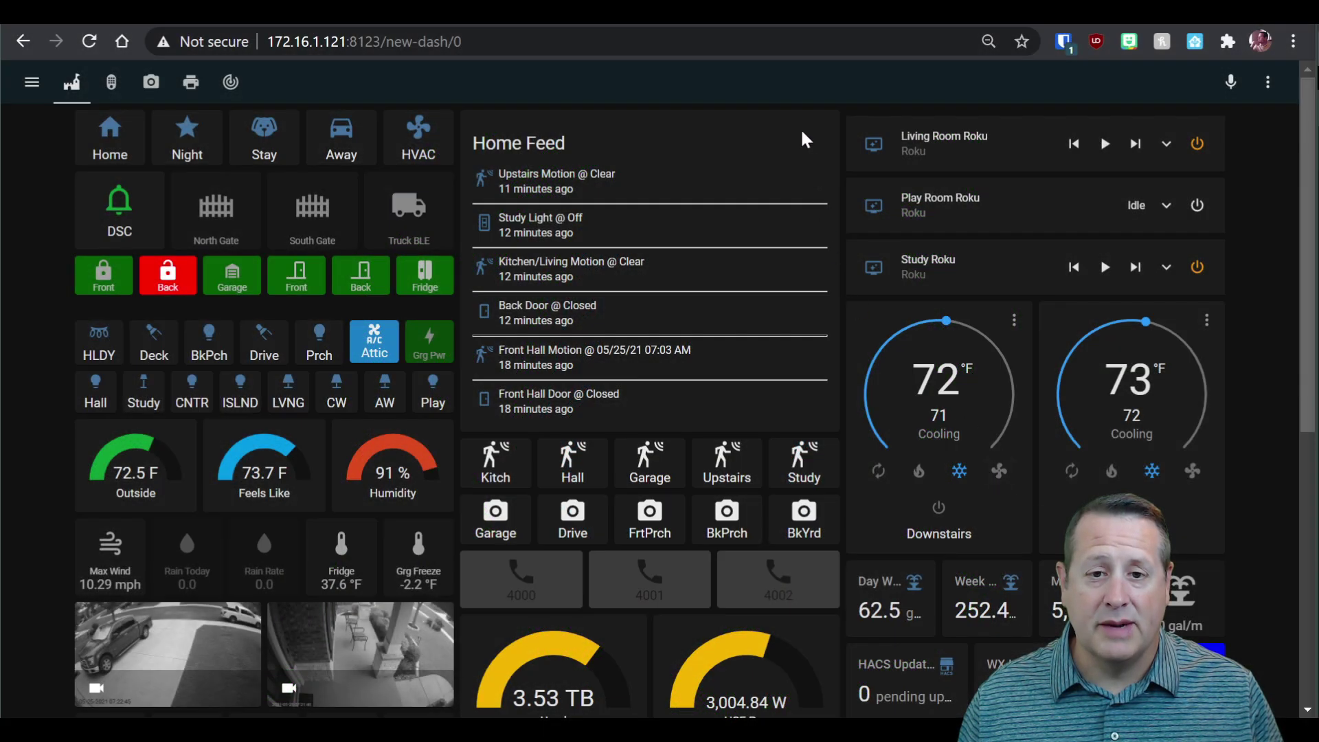
Step: Switch to the 172.16.1.158 Home Assistant browser tab to show its default Home dashboard
left_click(769, 26)
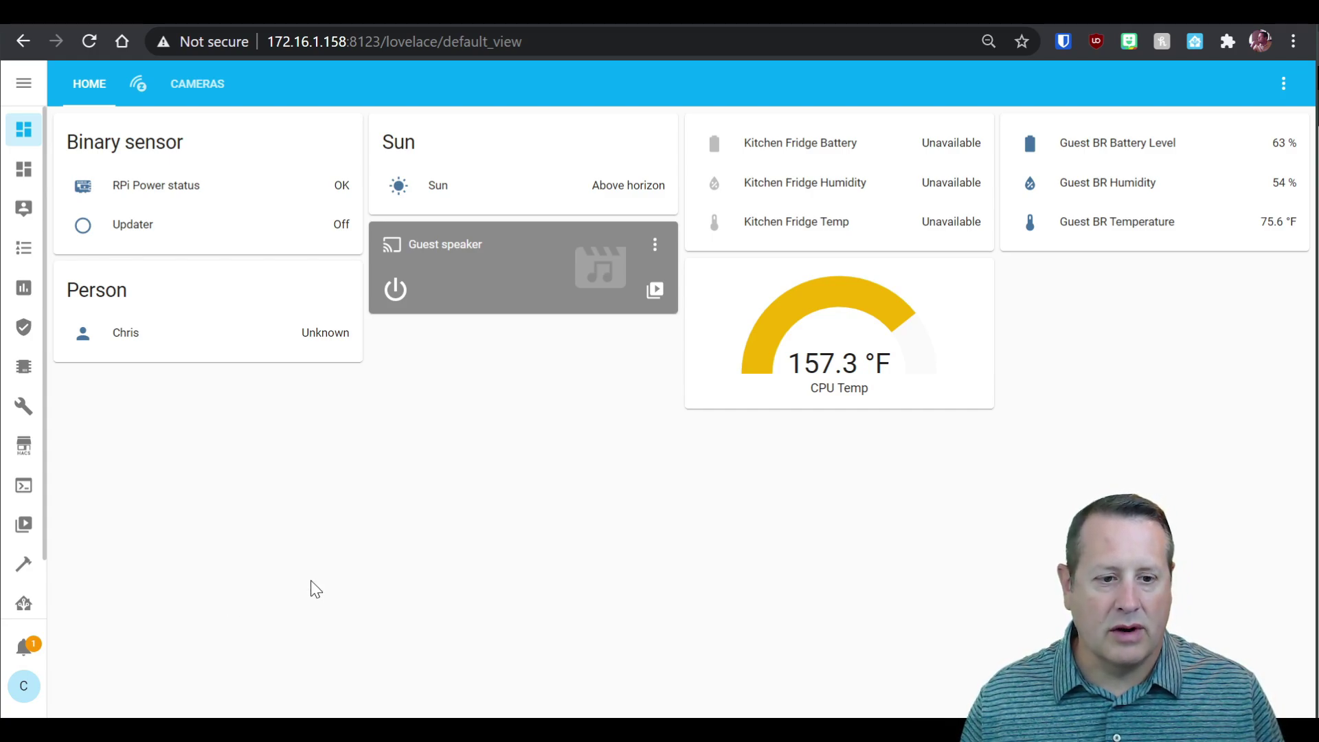
Step: Search the Supervisor add-on store for 'wire' and open the installed WireGuard add-on page
left_click(30, 611)
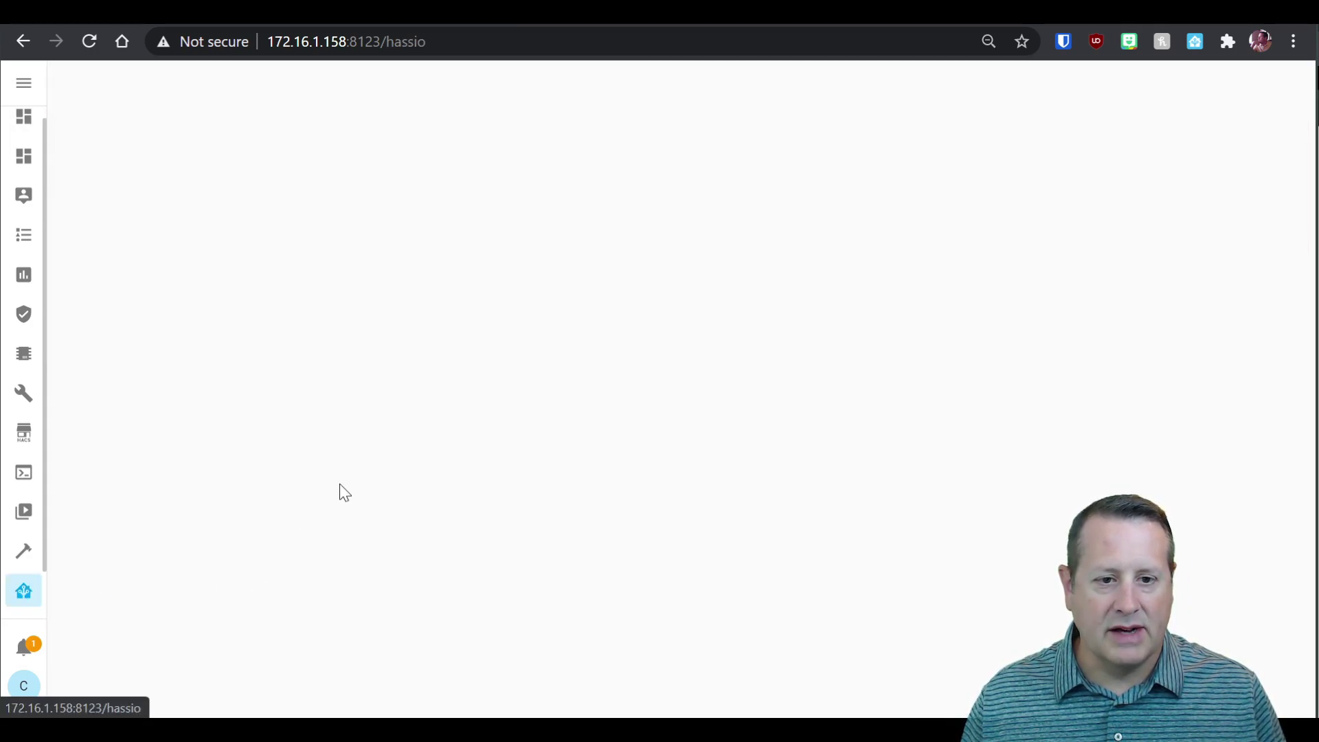
left_click(630, 89)
left_click(274, 132)
type("wire")
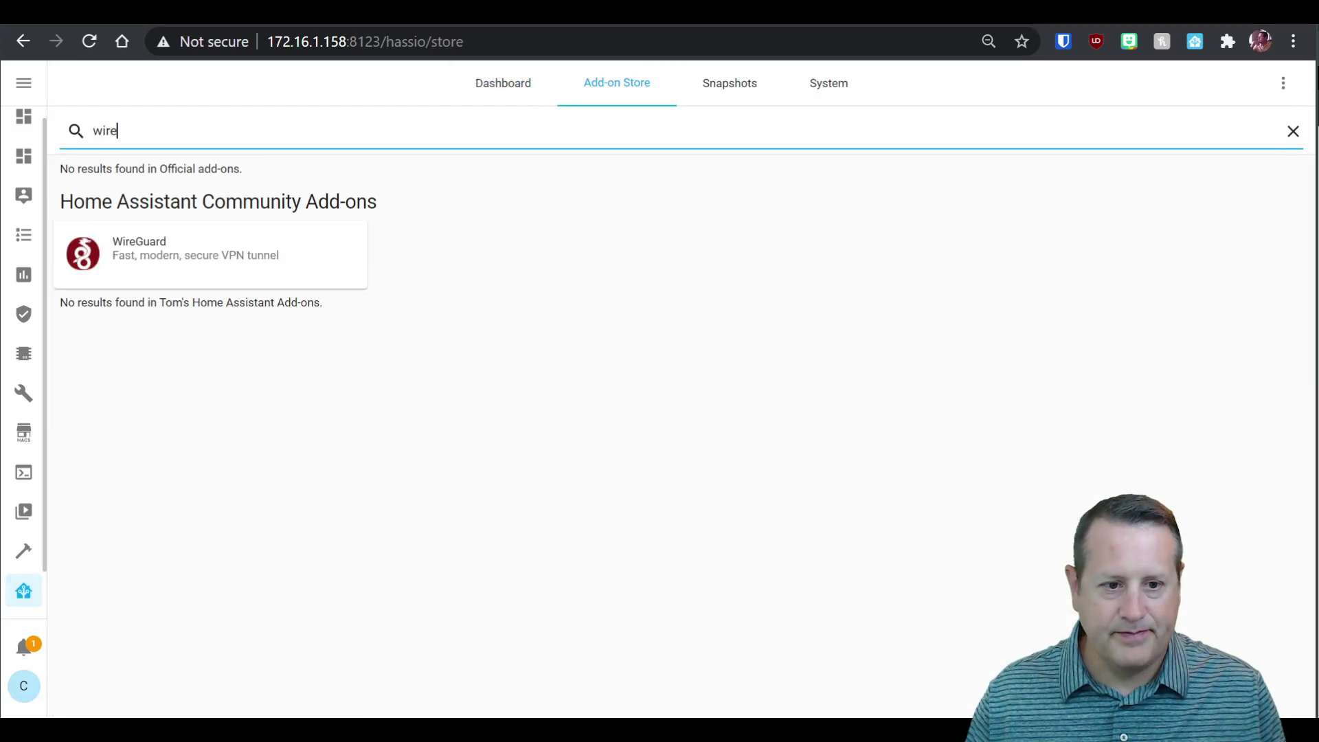
left_click(135, 268)
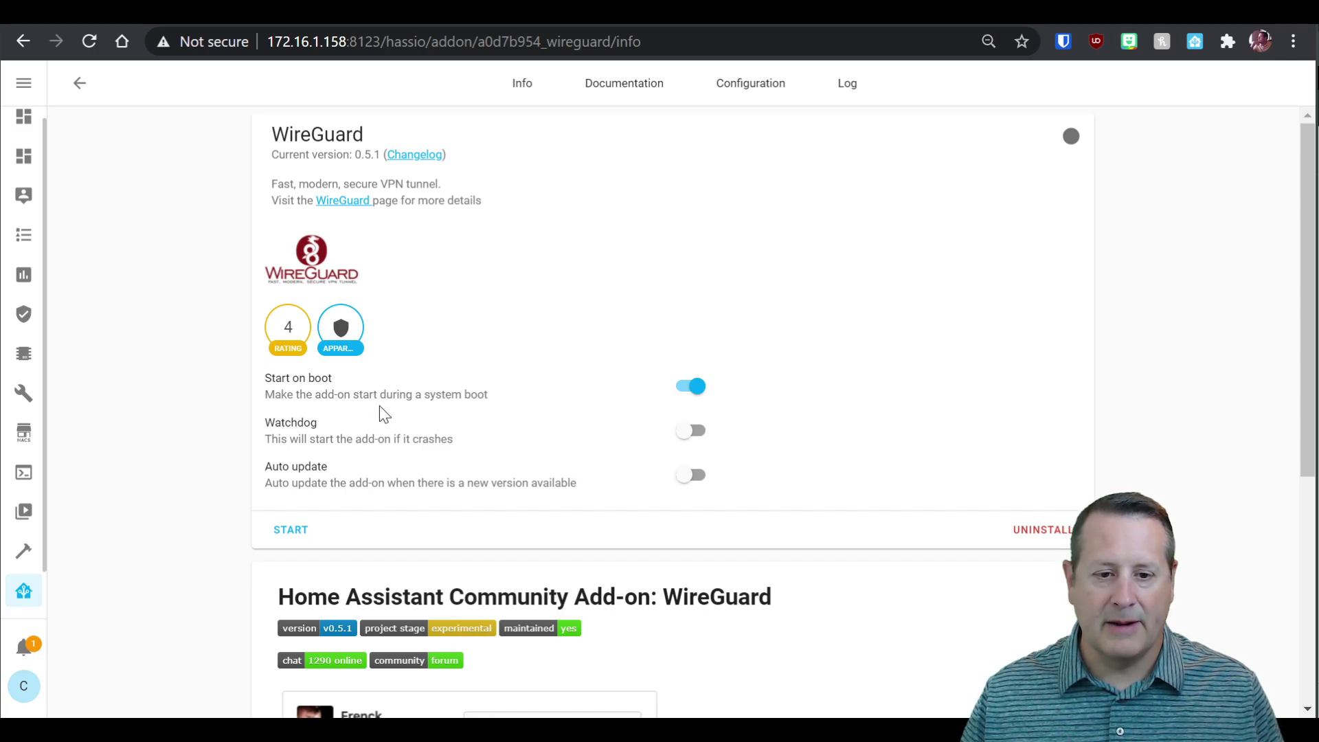
Step: In the WireGuard configuration, change the server host to mcyoutube3.duckdns.org
left_click(742, 103)
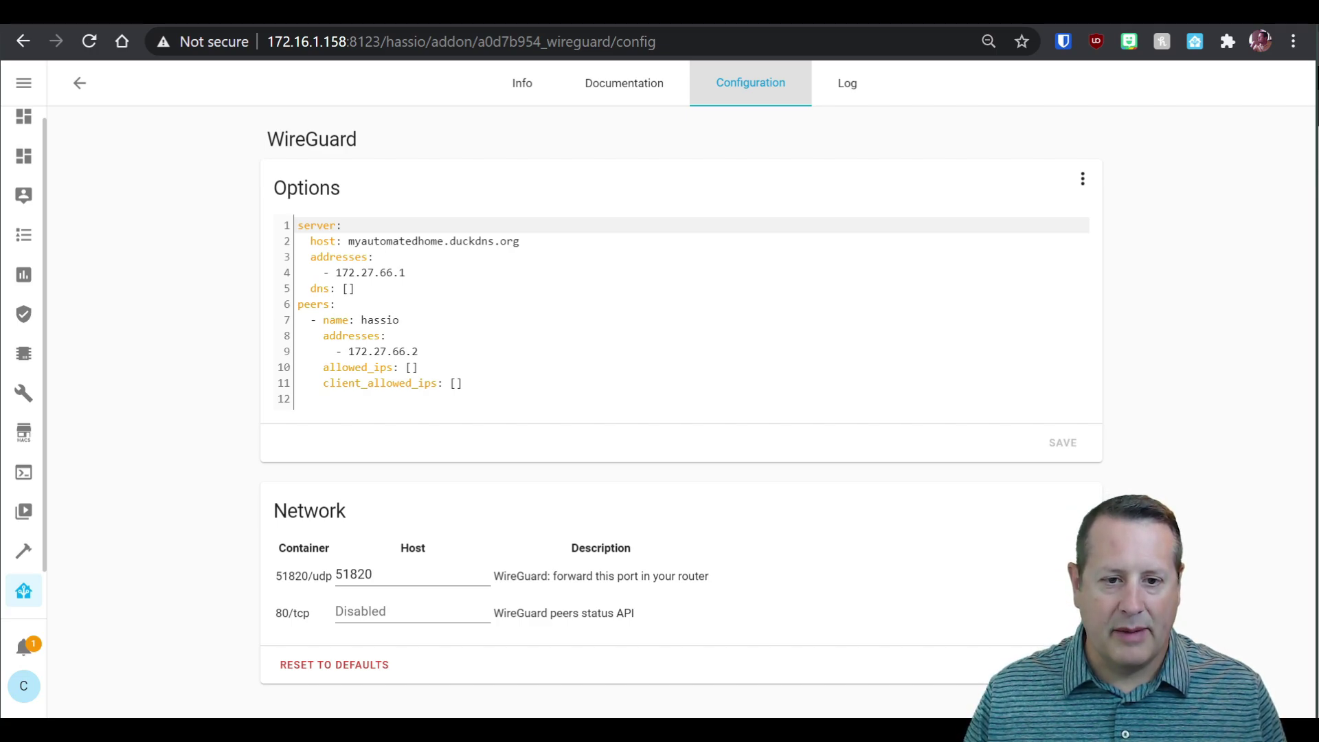
left_click(444, 241)
key("BackSpace")
key("BackSpace")
key("BackSpace")
key("BackSpace")
key("BackSpace")
key("BackSpace")
key("BackSpace")
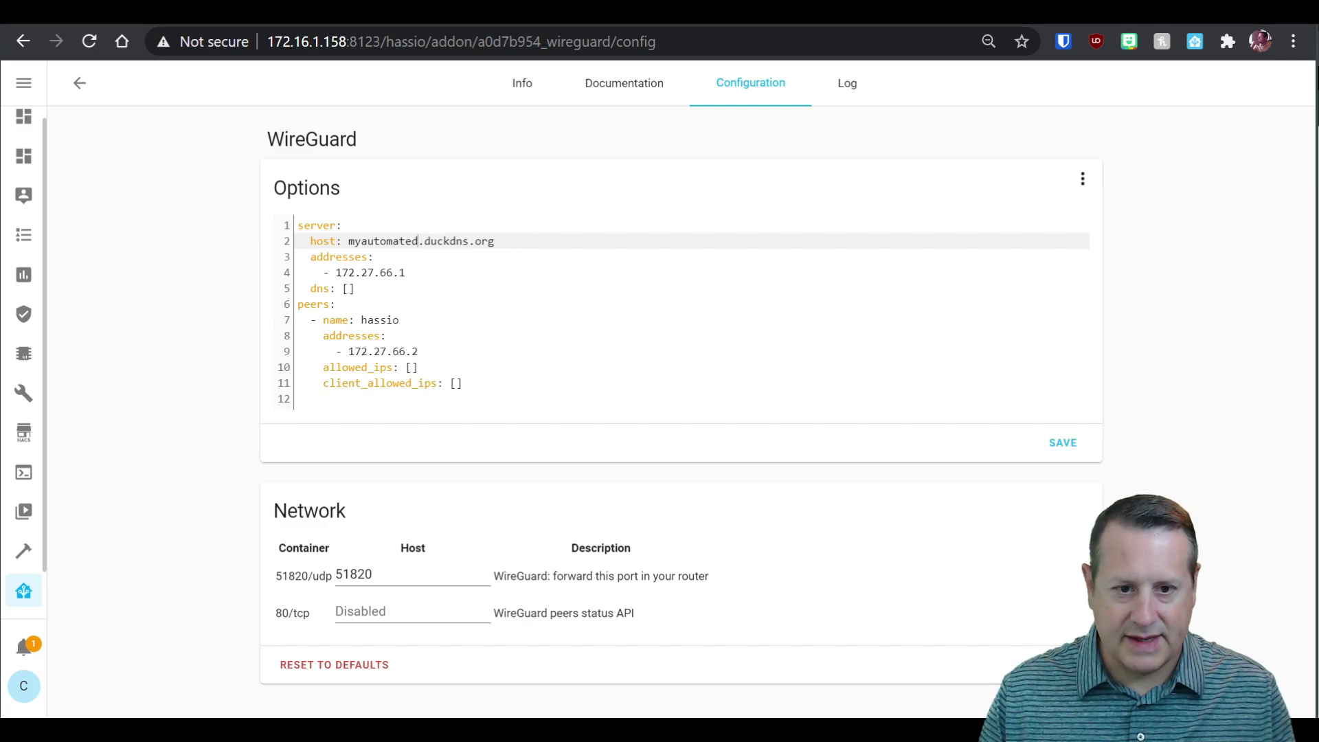
key("BackSpace")
key("BackSpace")
key("BackSpace")
key("BackSpace")
key("BackSpace")
key("BackSpace")
key("BackSpace")
type("cyoutube3")
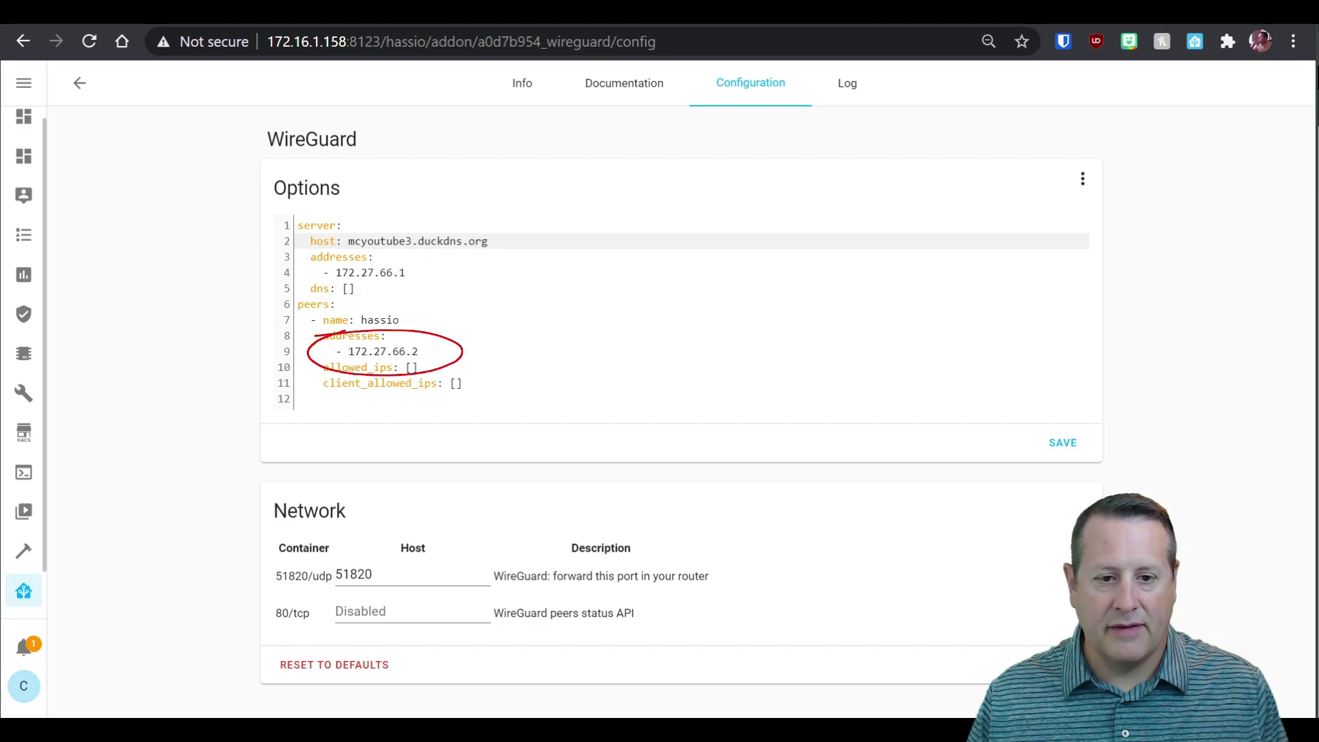
Step: Rename the peer from hassio to myphone and save the configuration
left_click(400, 319)
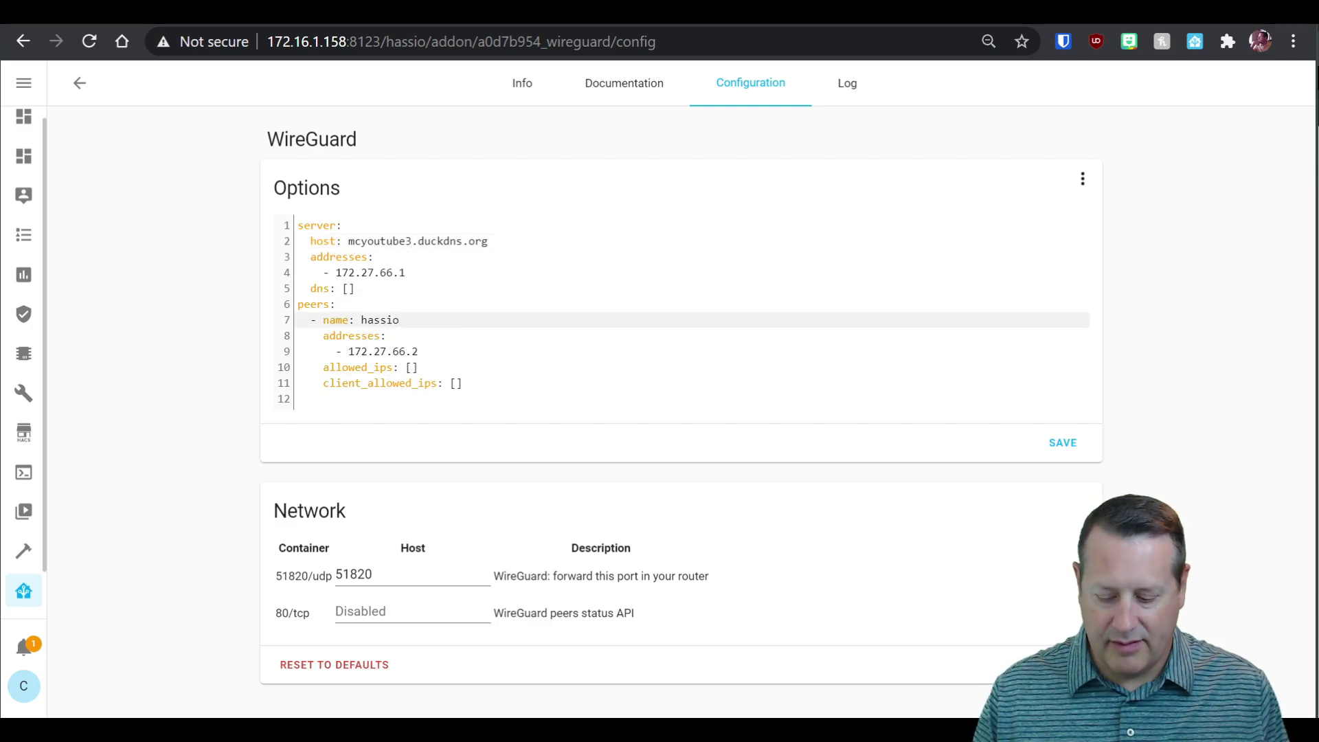
key("BackSpace")
key("BackSpace")
key("BackSpace")
key("BackSpace")
key("BackSpace")
key("BackSpace")
type("myphone")
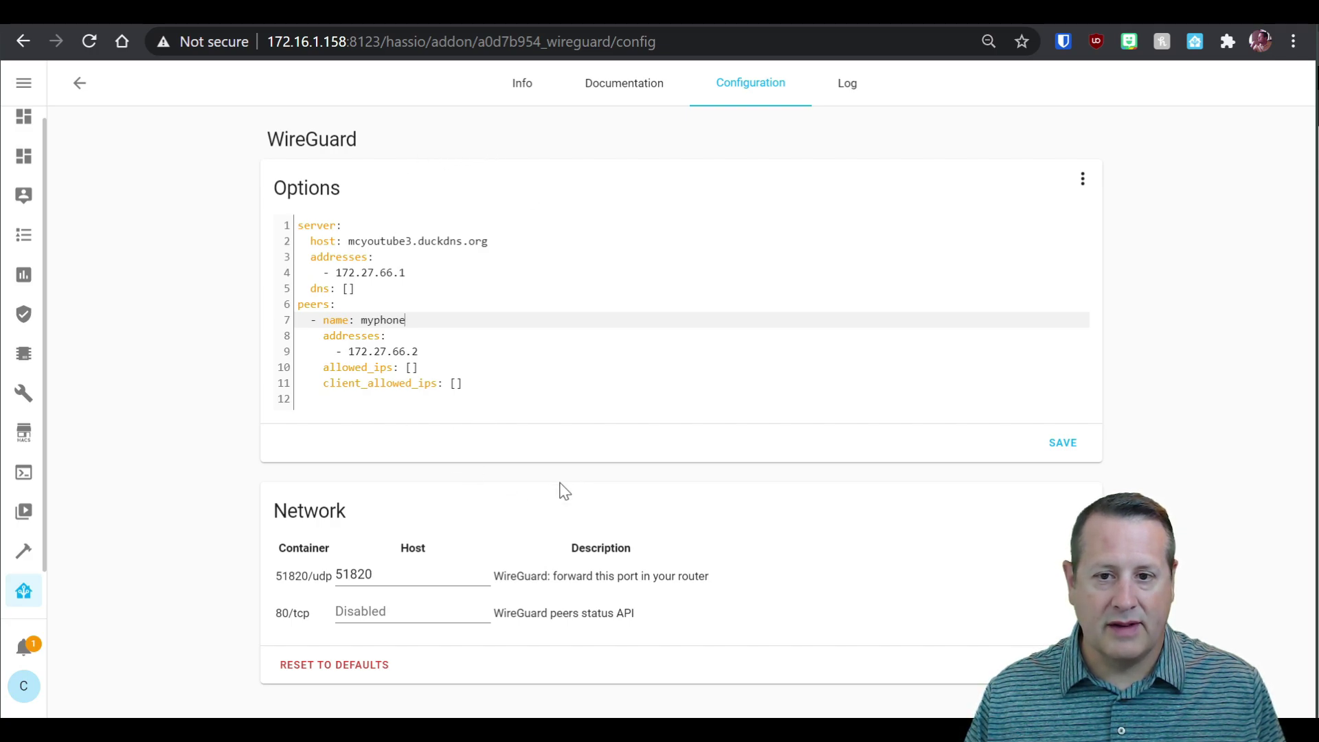
left_click(1063, 442)
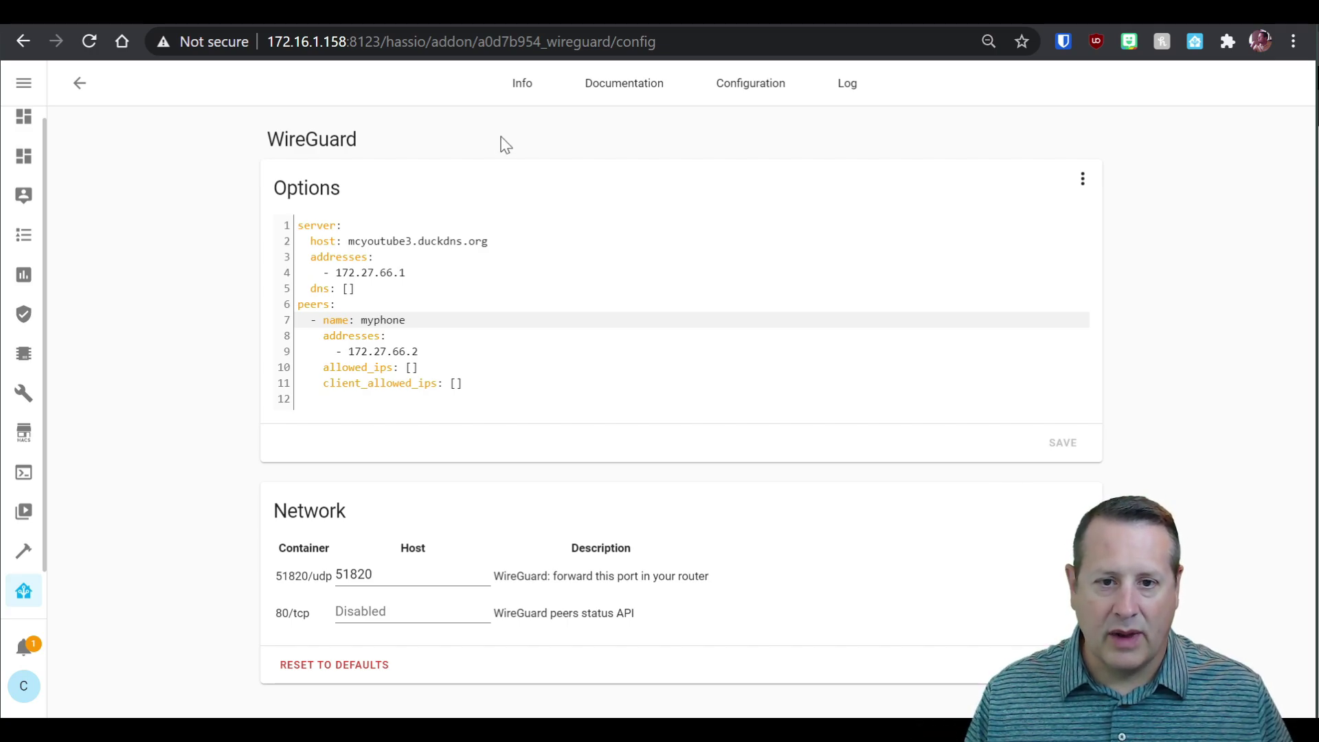
left_click(522, 84)
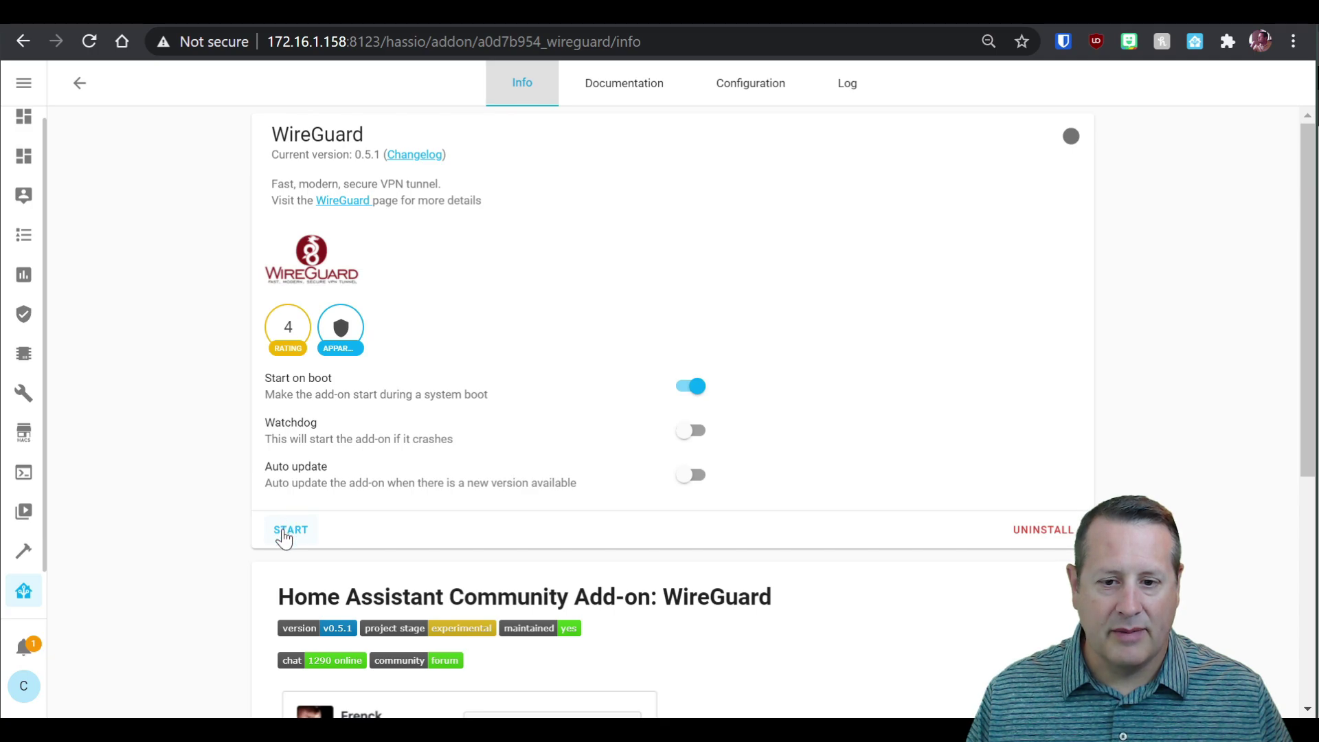
Step: Start the WireGuard add-on and bring up its documentation
left_click(288, 529)
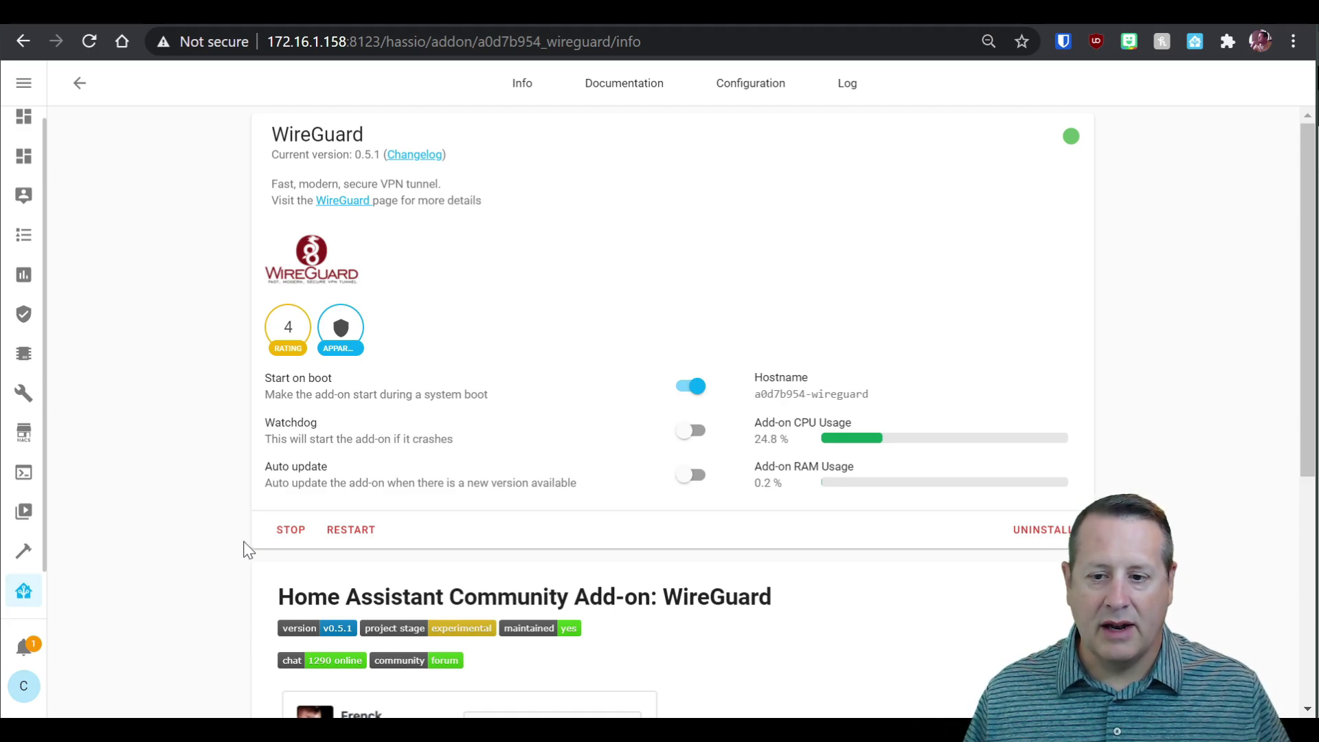
left_click(638, 93)
Step: Review the WireGuard installation steps, return to the add-ons list, and open File Explorer
key("ctrl+0")
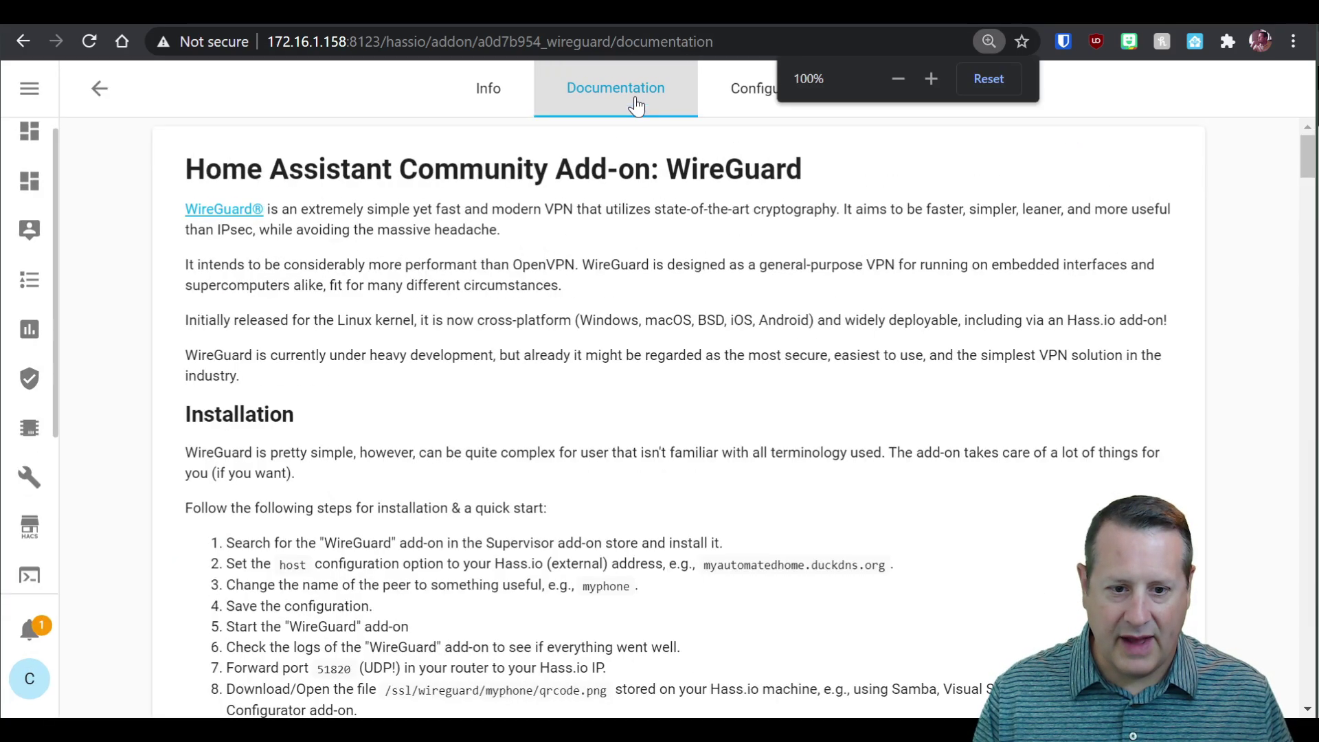
scroll(94, 439, "down", 3)
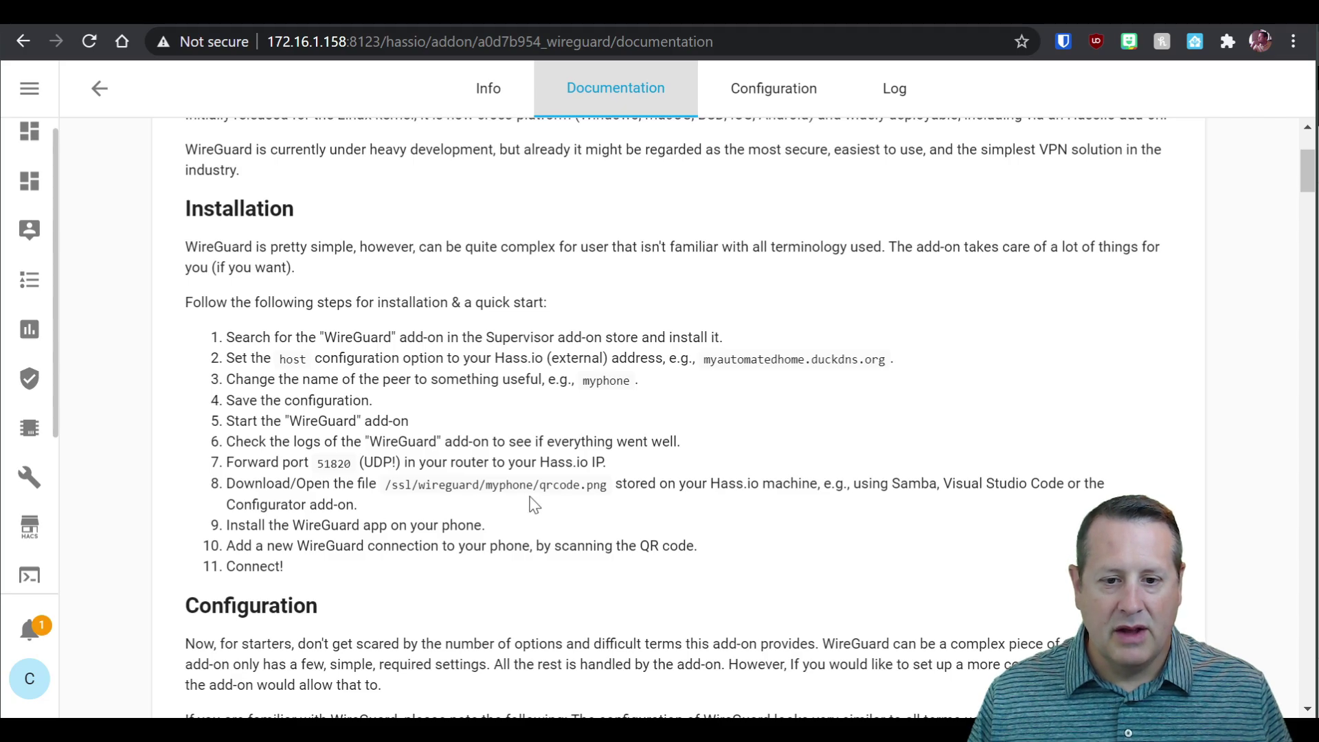
left_click_drag(854, 484, 1045, 500)
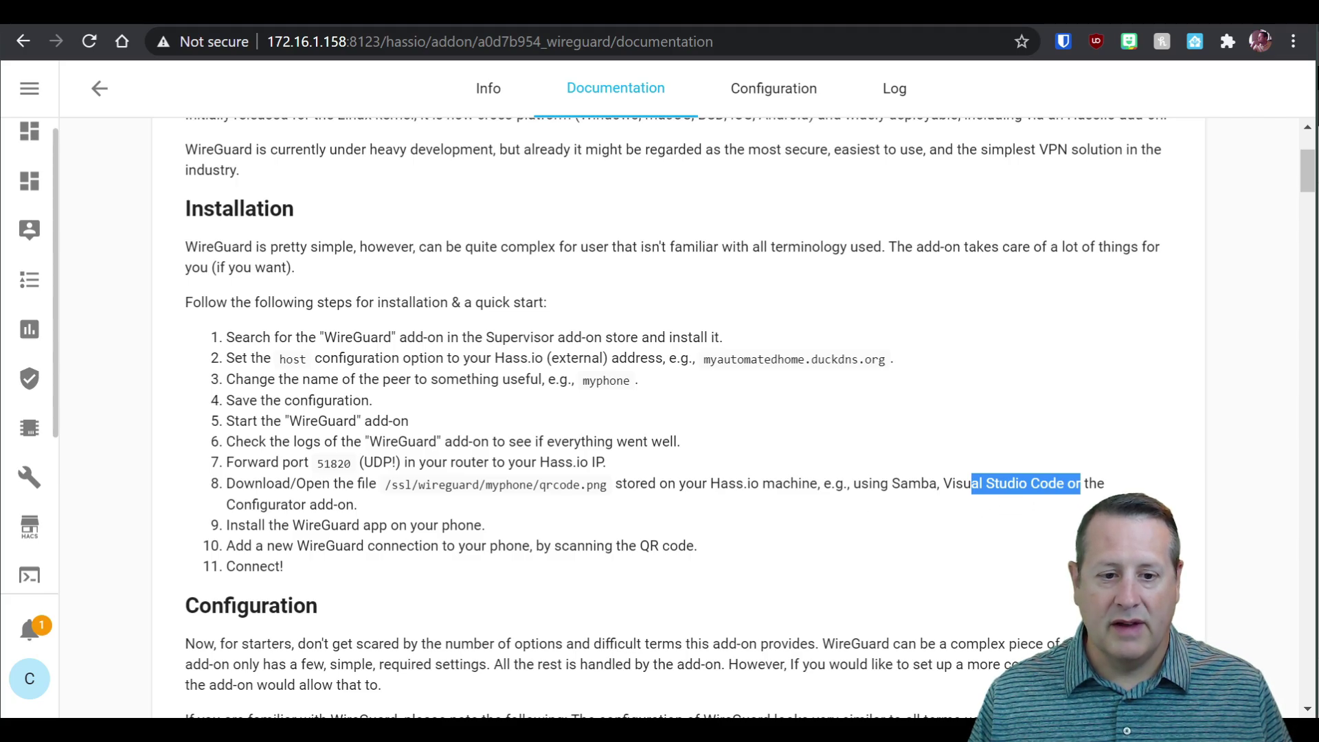
left_click_drag(227, 504, 303, 505)
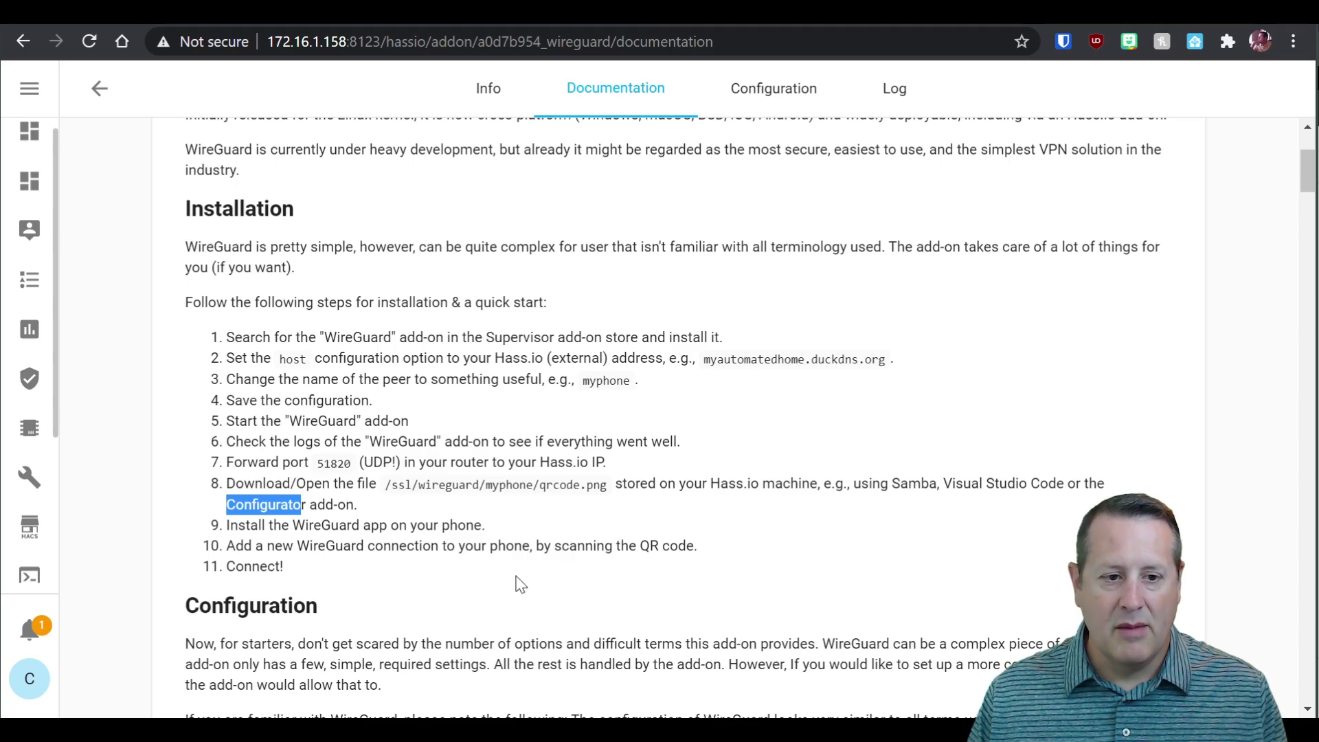
scroll(529, 515, "up", 3)
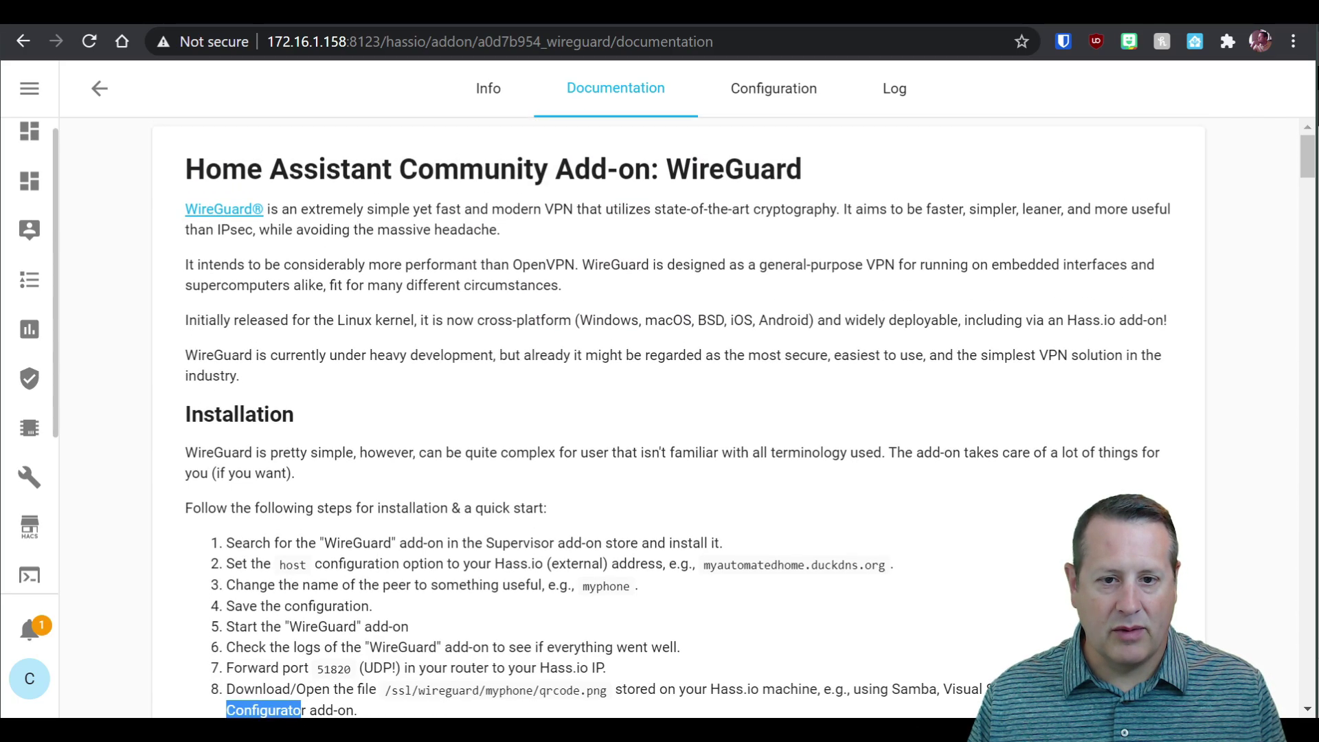
scroll(29, 508, "down", 3)
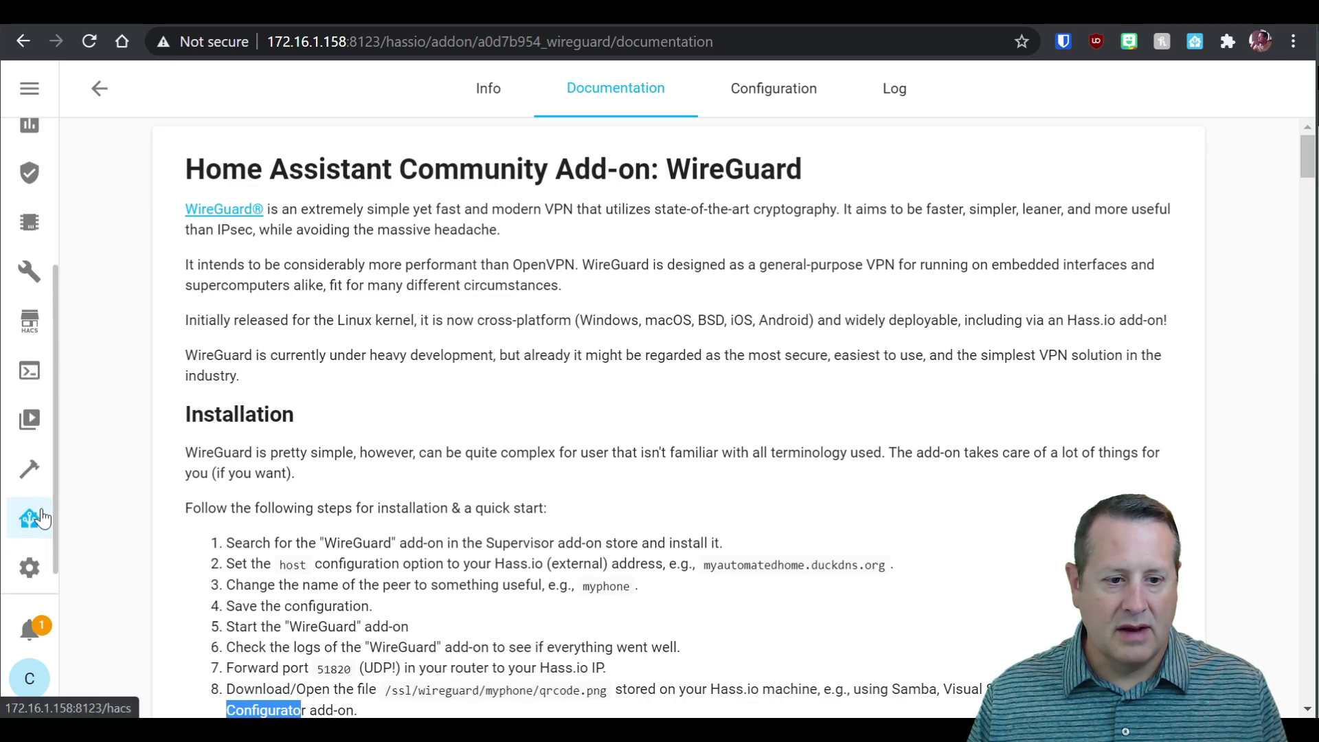
left_click(29, 519)
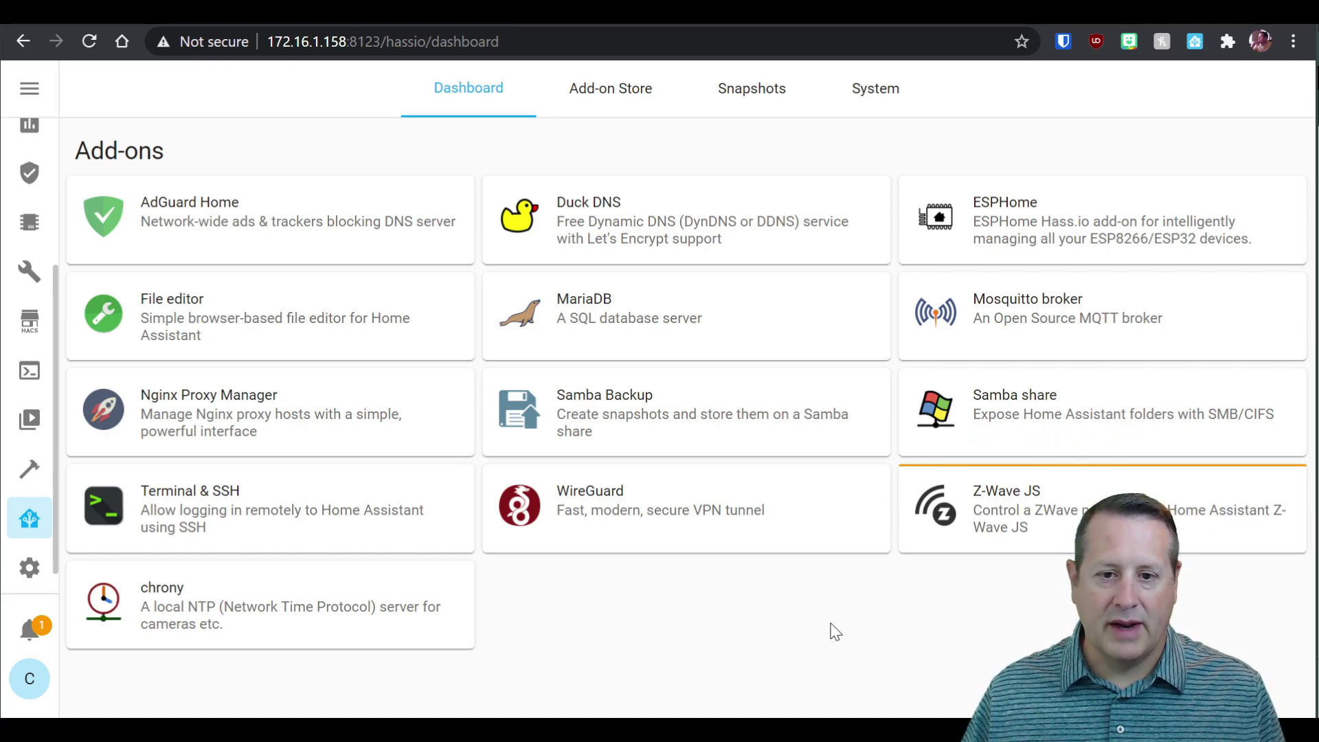
key("super+e")
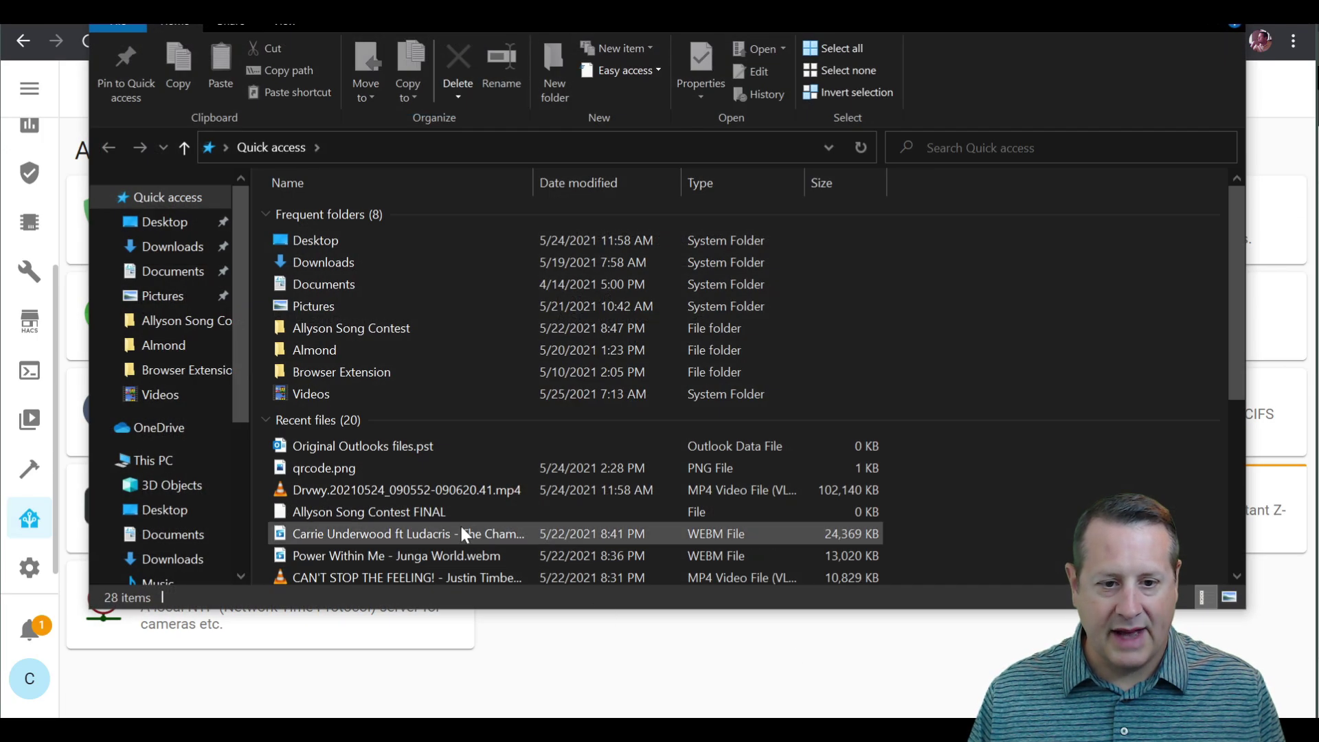
Step: Open the ssl share's wireguard\myphone folder in File Explorer and move the window aside
scroll(265, 370, "down", 5)
scroll(200, 426, "down", 4)
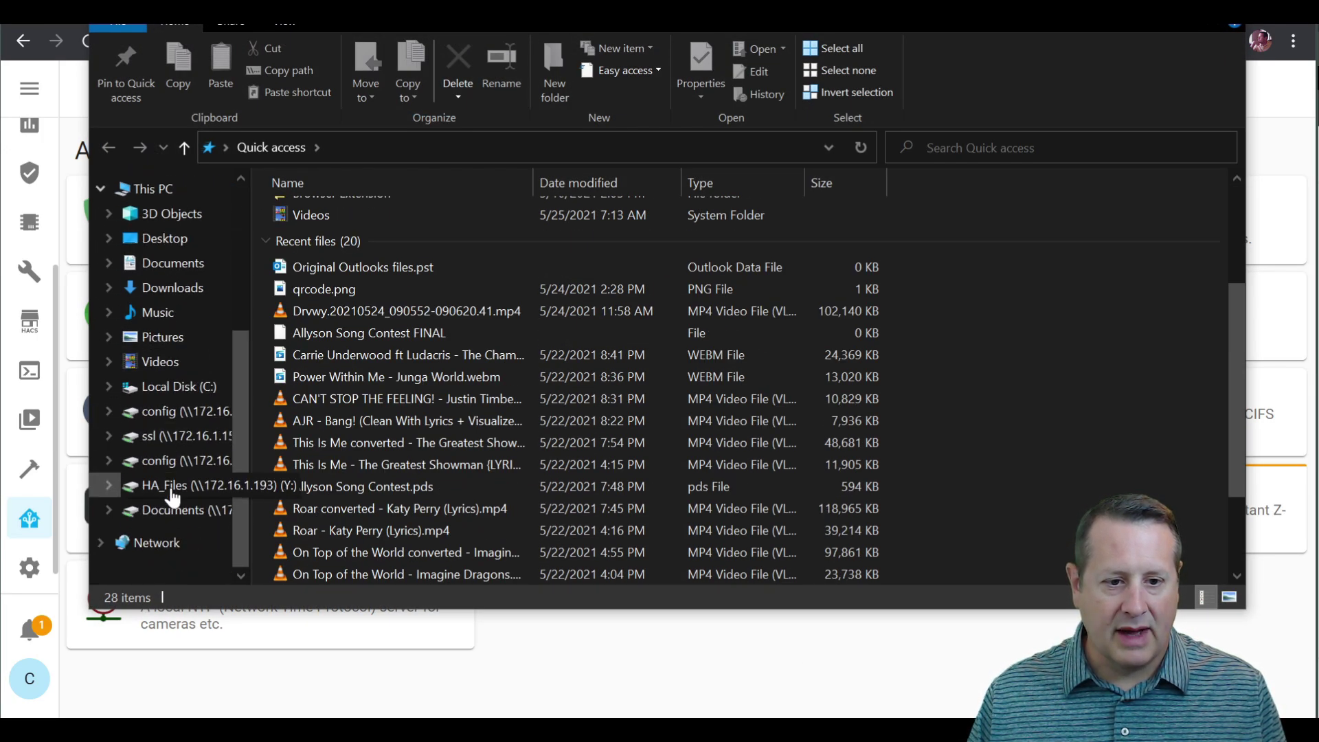
left_click(189, 443)
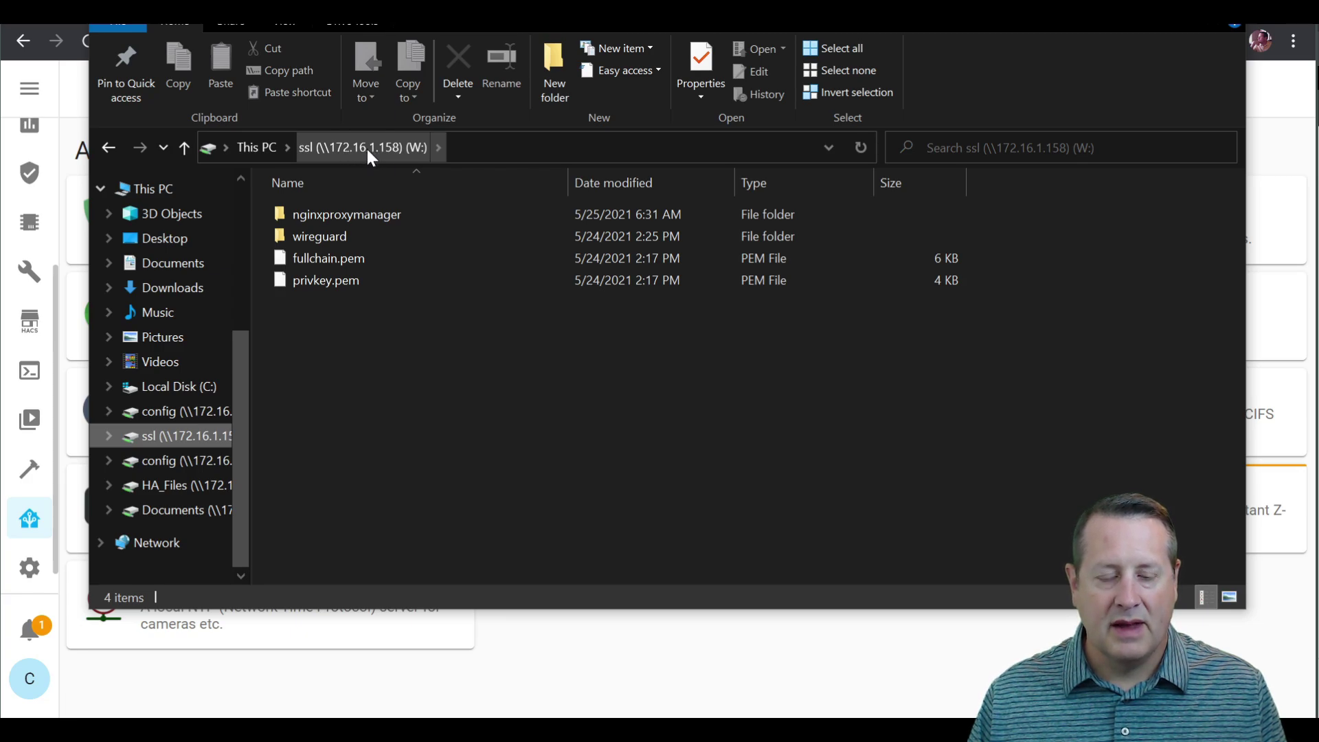
double_click(331, 239)
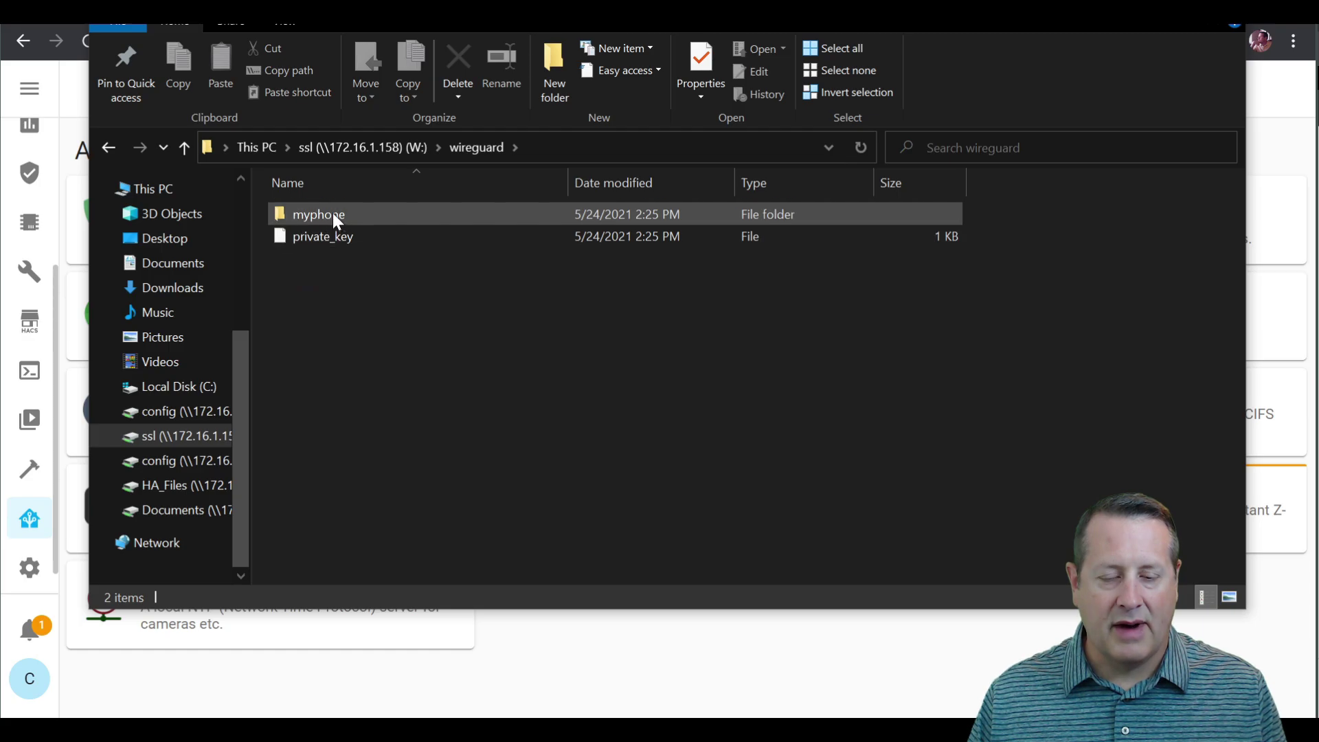
double_click(332, 214)
left_click_drag(559, 24, 652, 580)
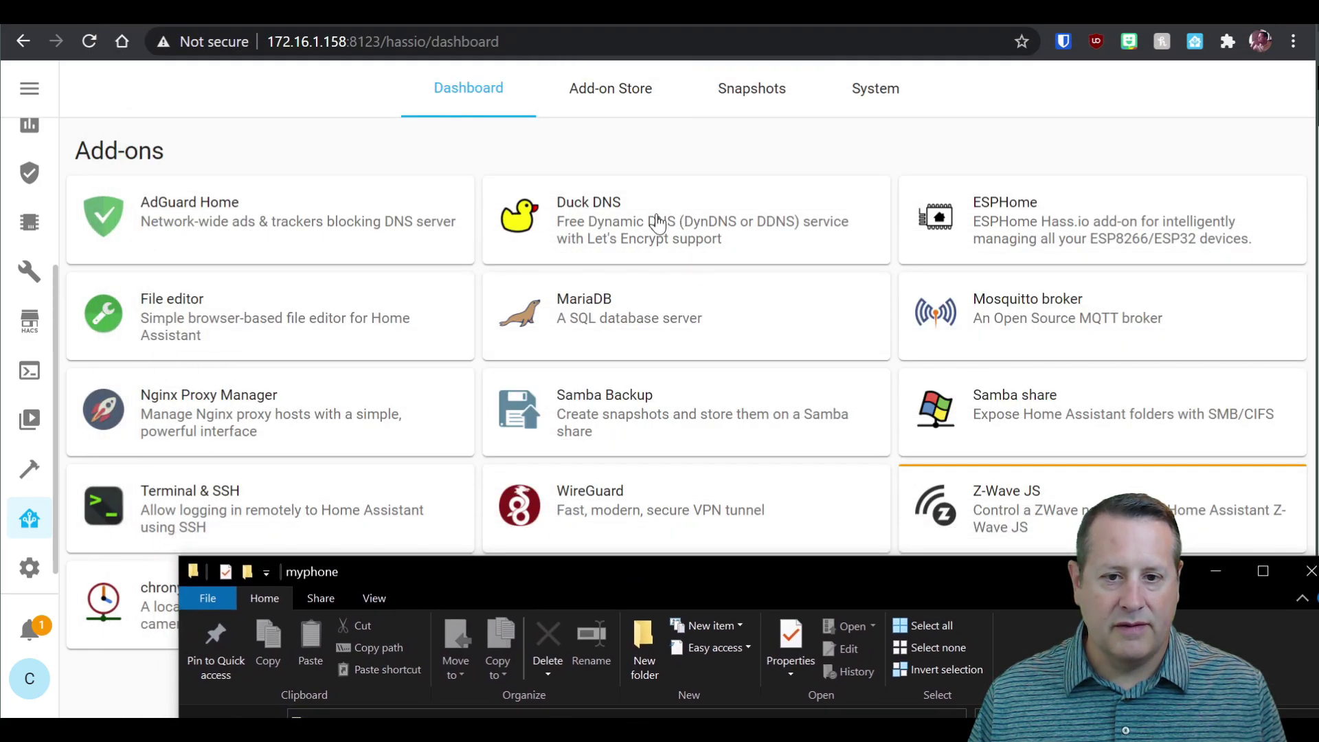
left_click(704, 143)
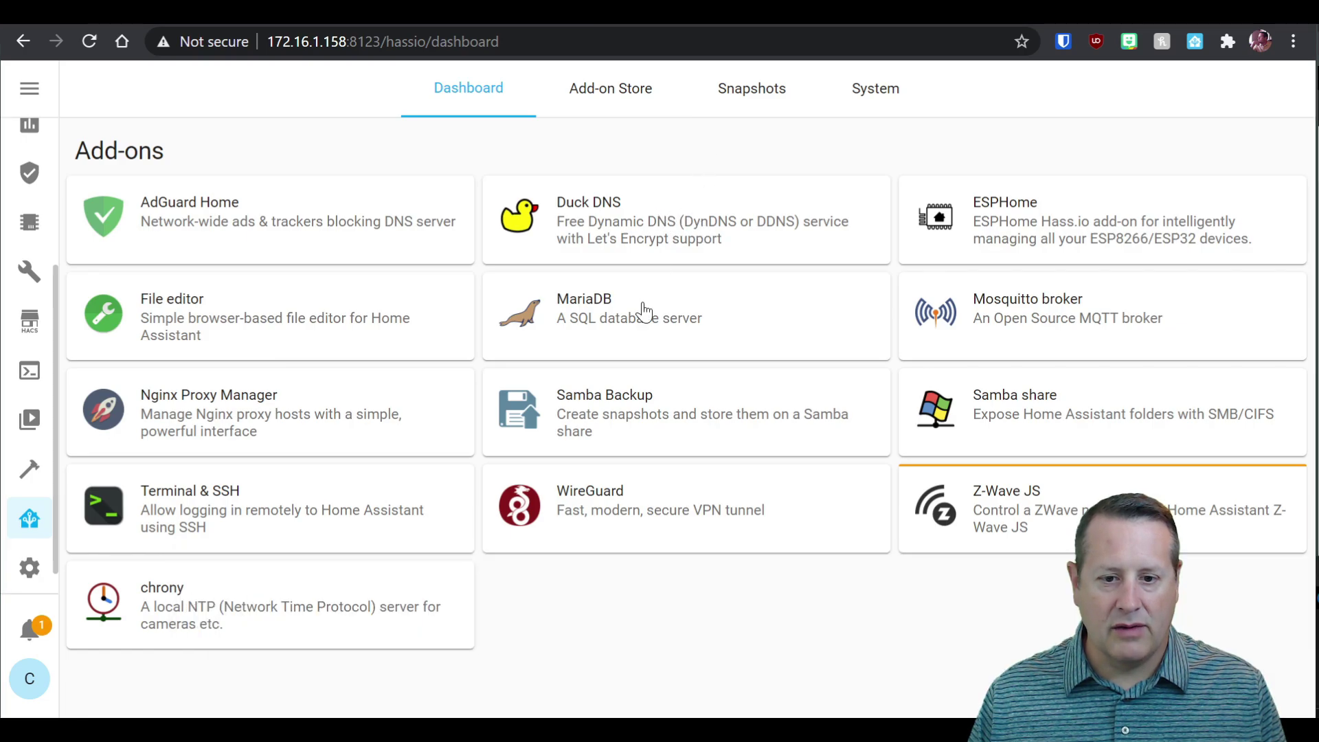
Step: Open the WireGuard configuration and paste a duplicate of the myphone peer block below it
left_click(618, 514)
left_click(766, 103)
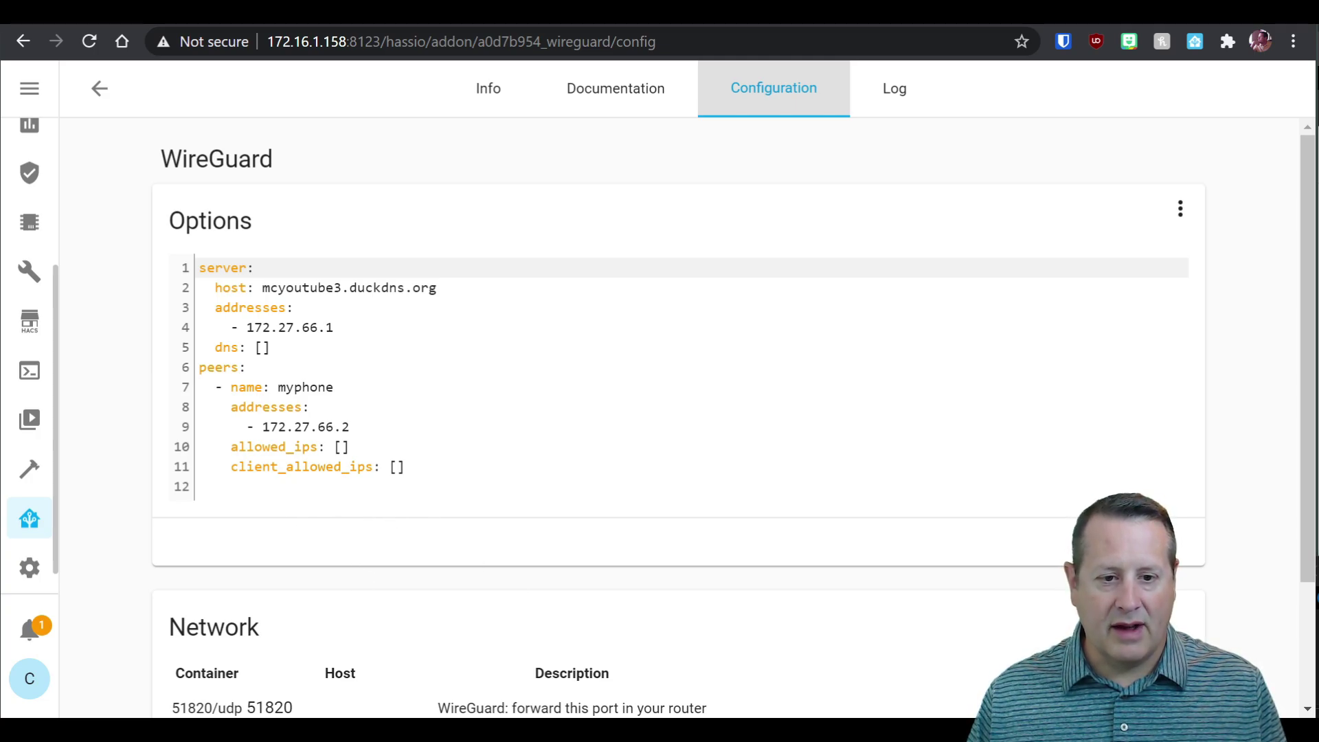
left_click(351, 427)
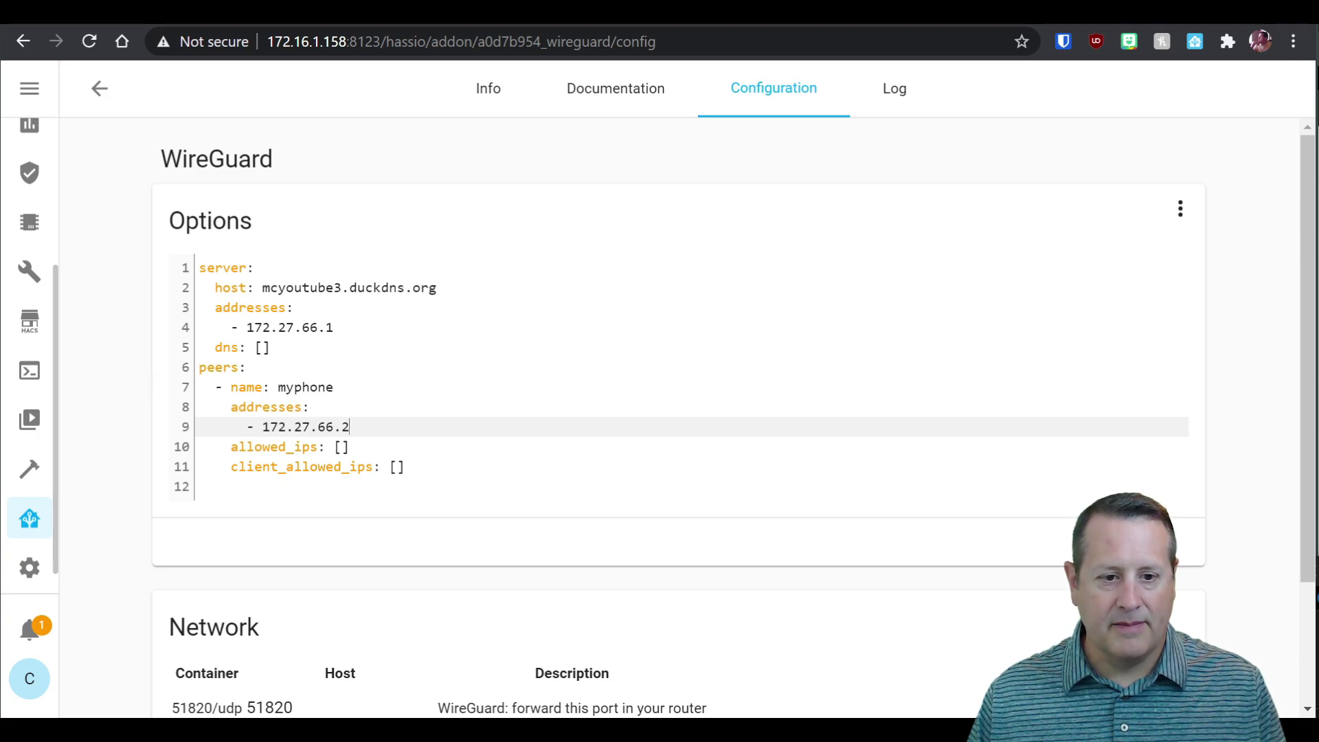
left_click_drag(215, 386, 405, 466)
key("ctrl+c")
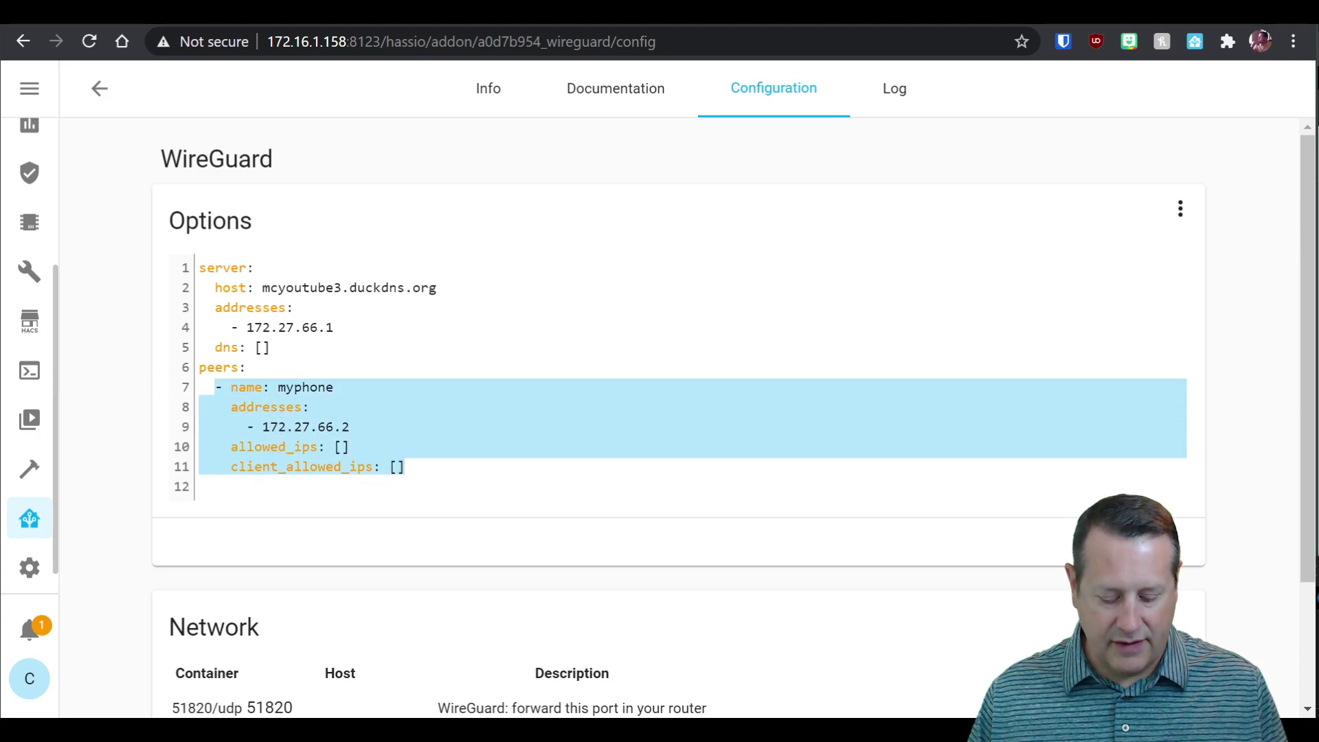
left_click(406, 466)
key("Return")
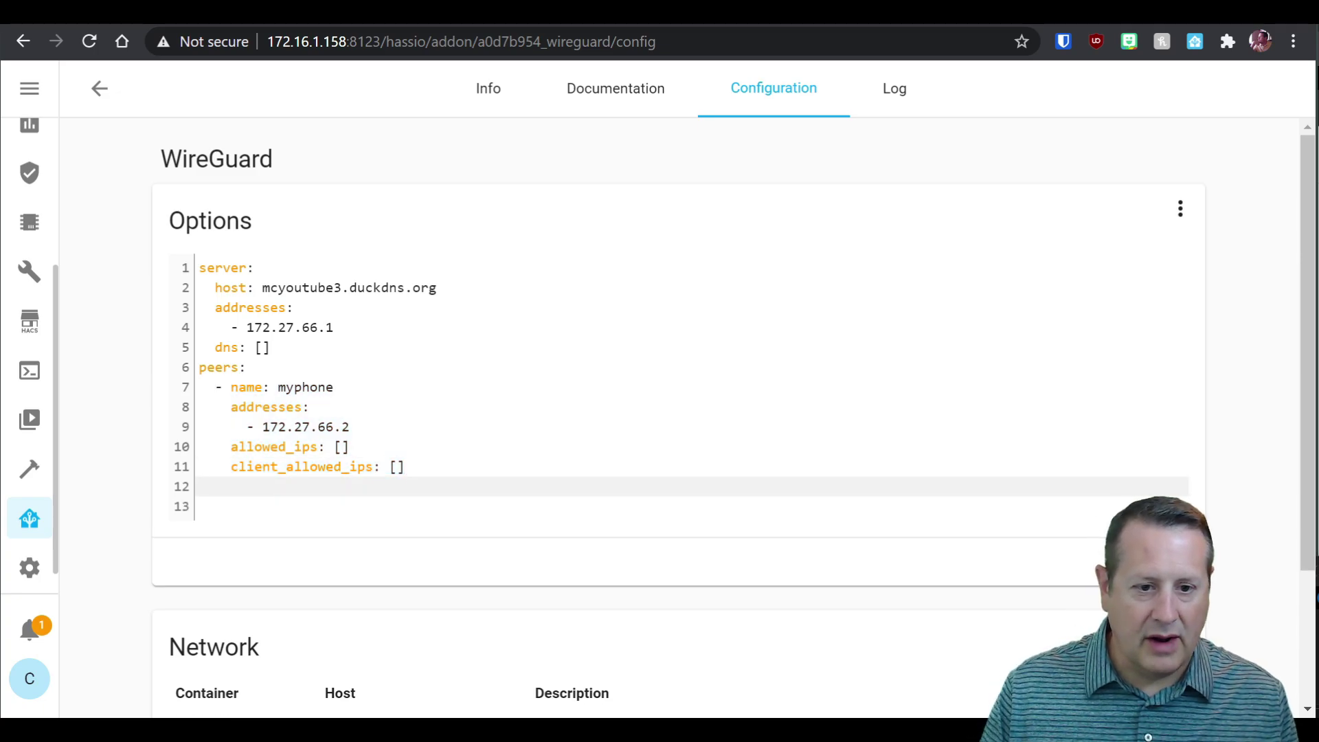
key("ctrl+v")
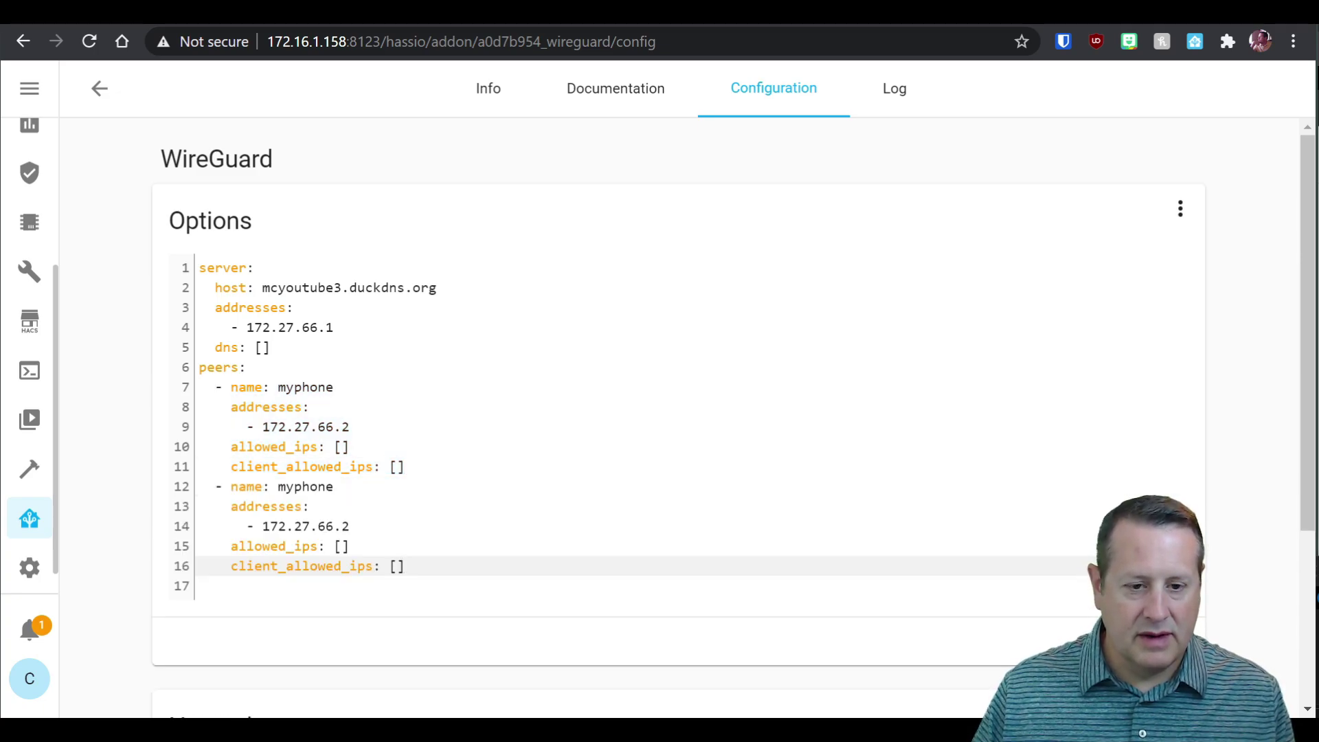
Step: Rename the copied peer to myphone2, then delete that block, leaving only myphone
left_click(334, 487)
type("2")
left_click(349, 526)
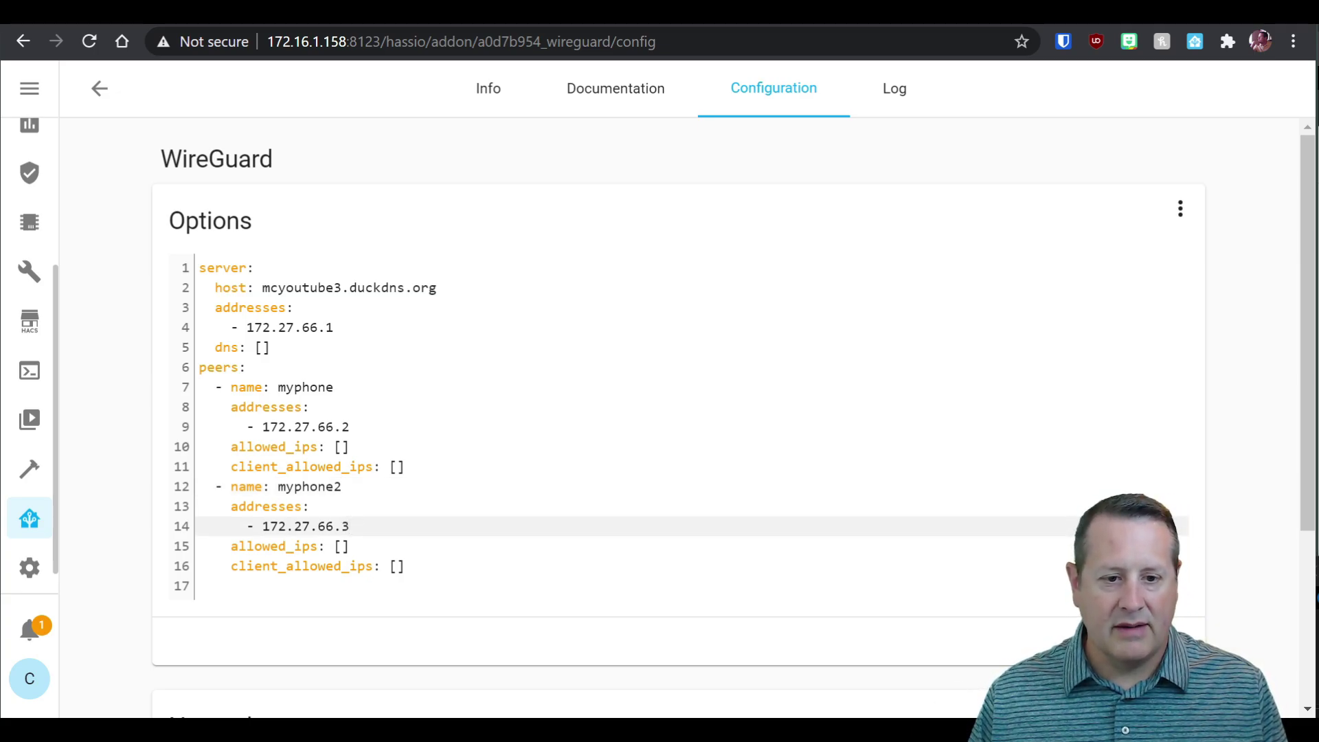
left_click_drag(391, 585, 199, 487)
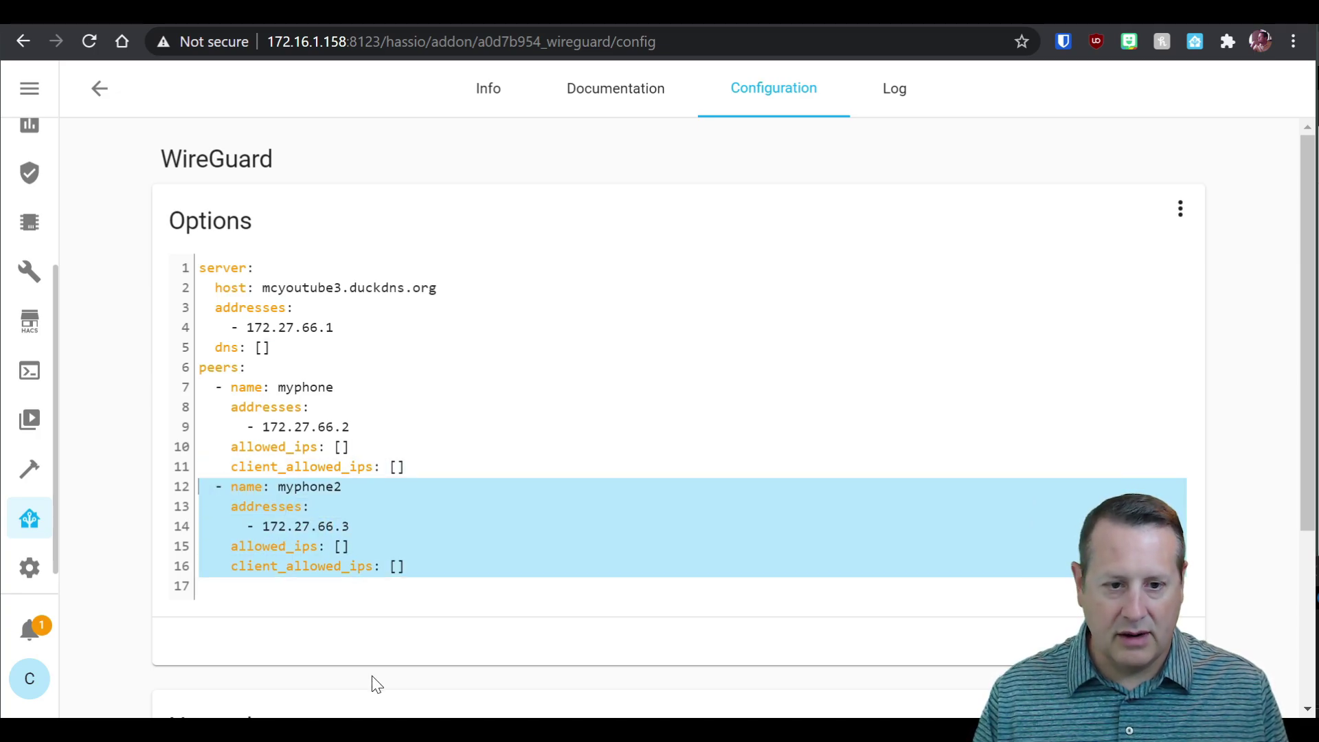
key("BackSpace")
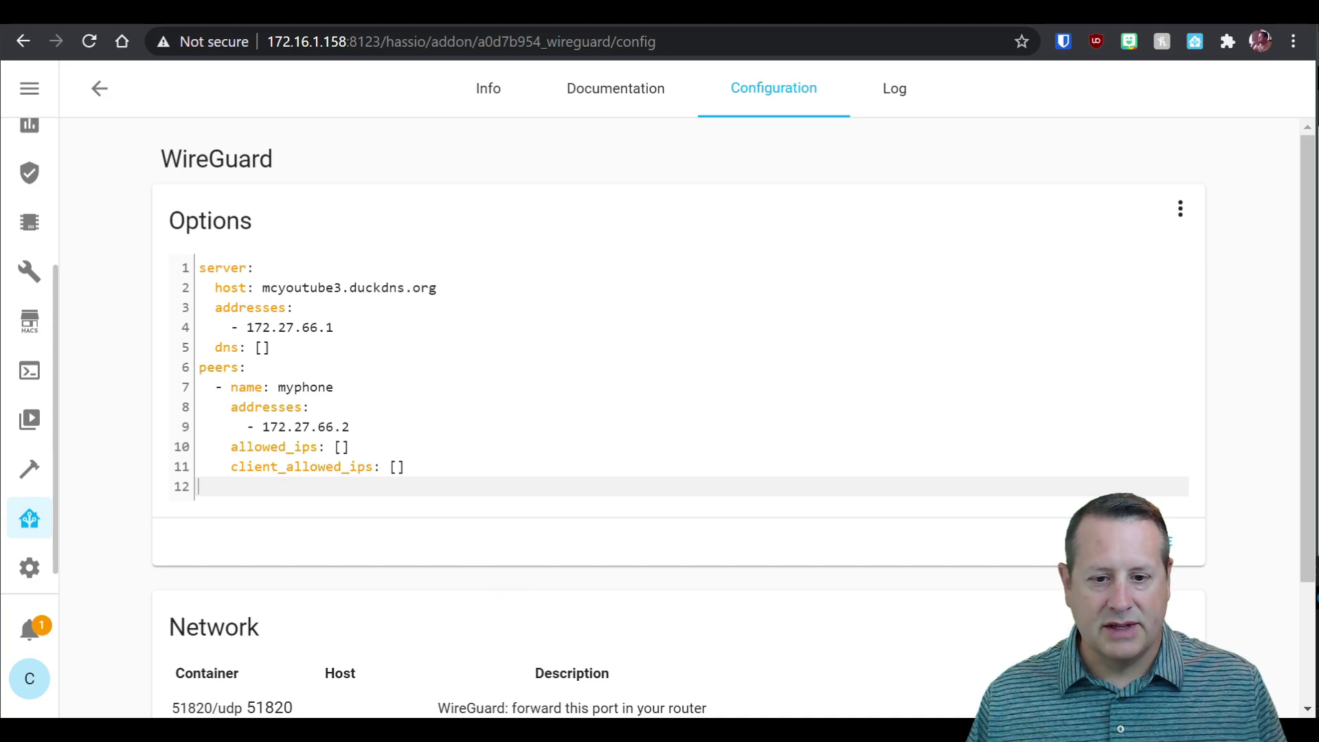
Step: Bring the myphone folder window back to the front and move it up
scroll(521, 591, "down", 2)
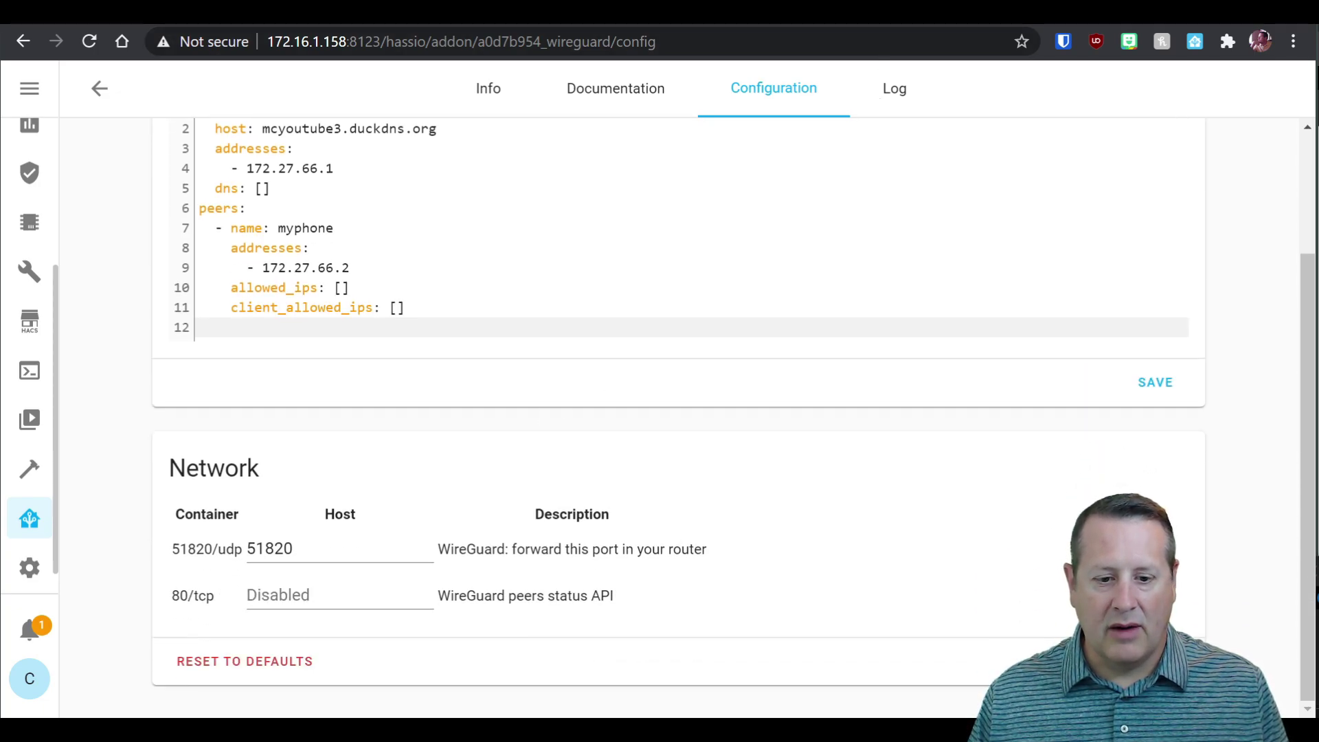
key("alt+Tab")
left_click_drag(864, 556, 794, 95)
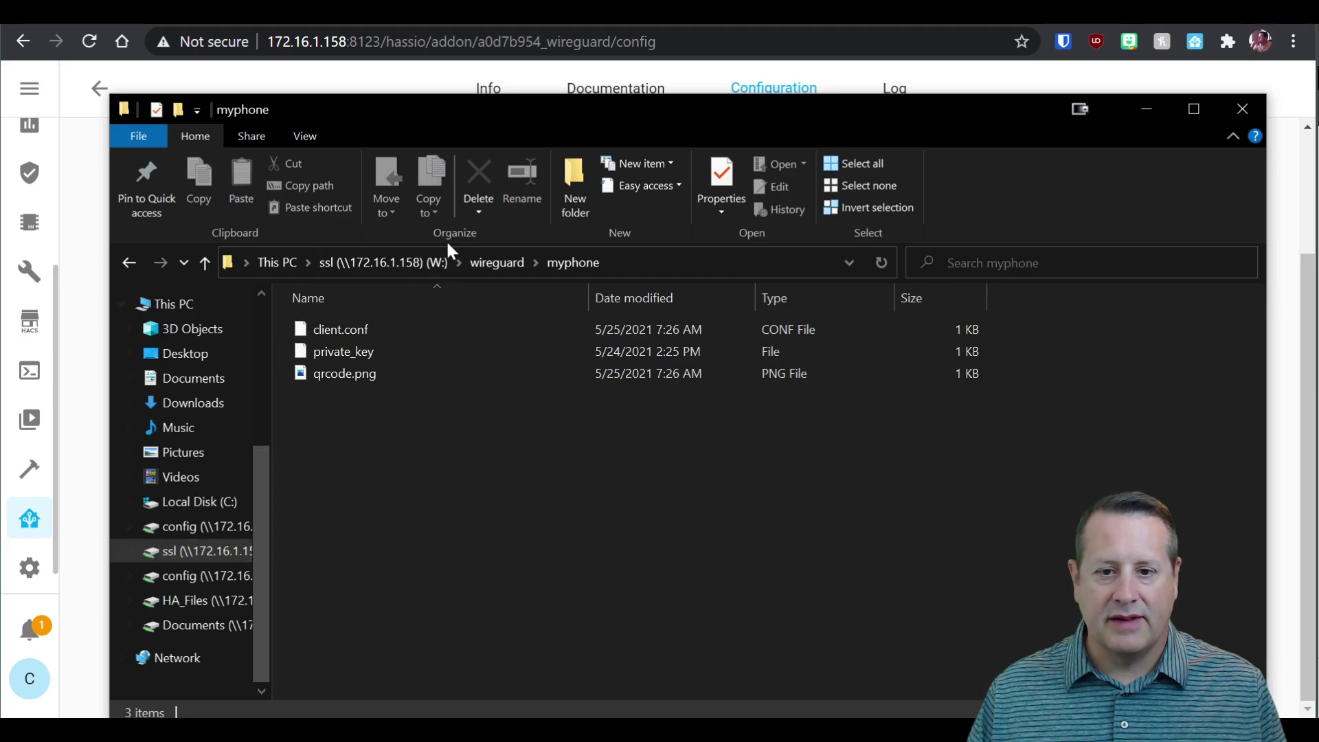
Step: Show the WireGuard Installation docs behind the myphone folder window, positioned to reveal qrcode.png
left_click_drag(467, 142, 436, 724)
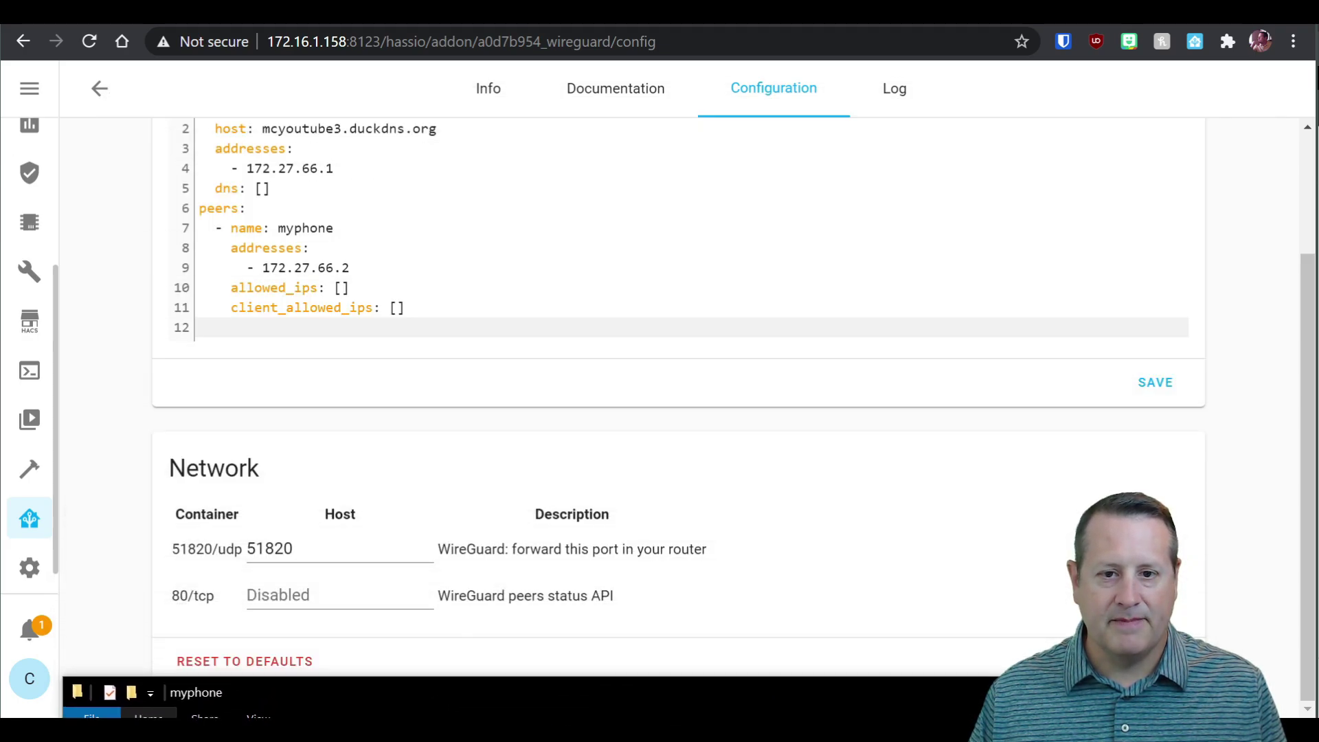
left_click(629, 106)
scroll(586, 501, "down", 3)
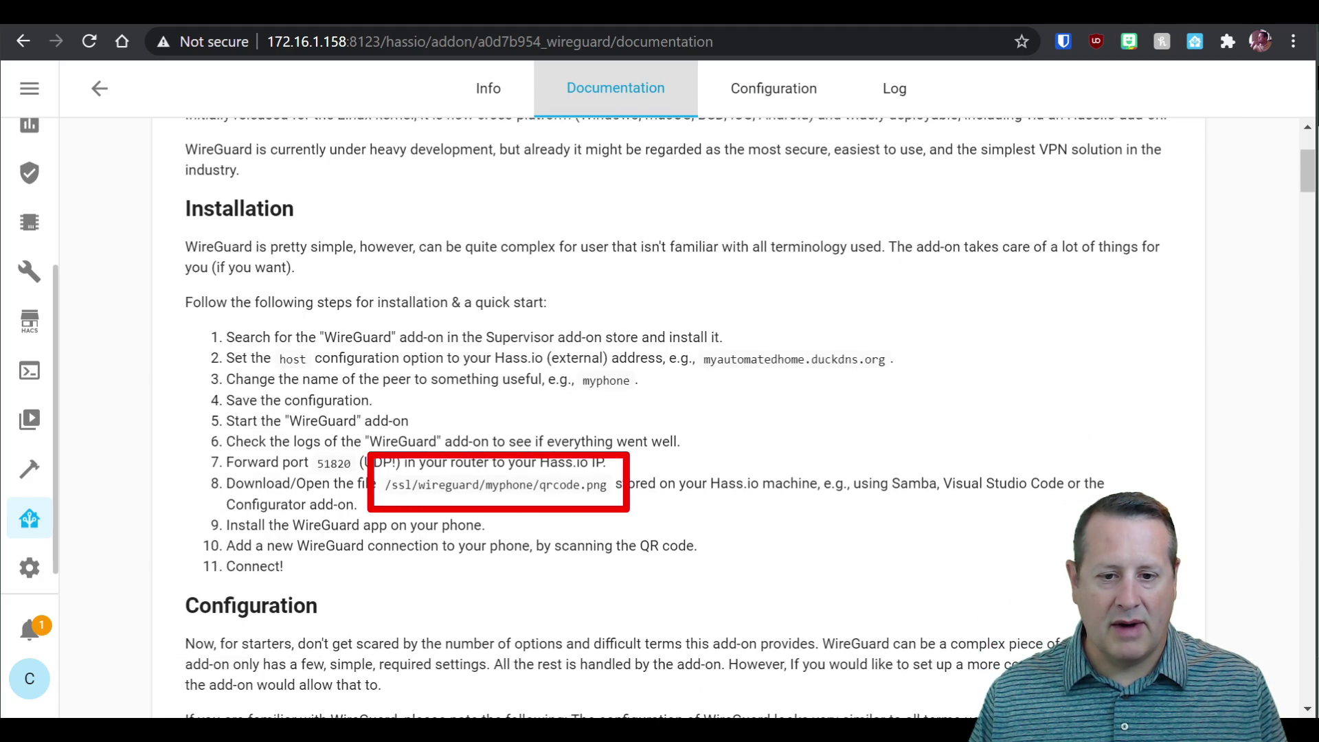
key("alt+Tab")
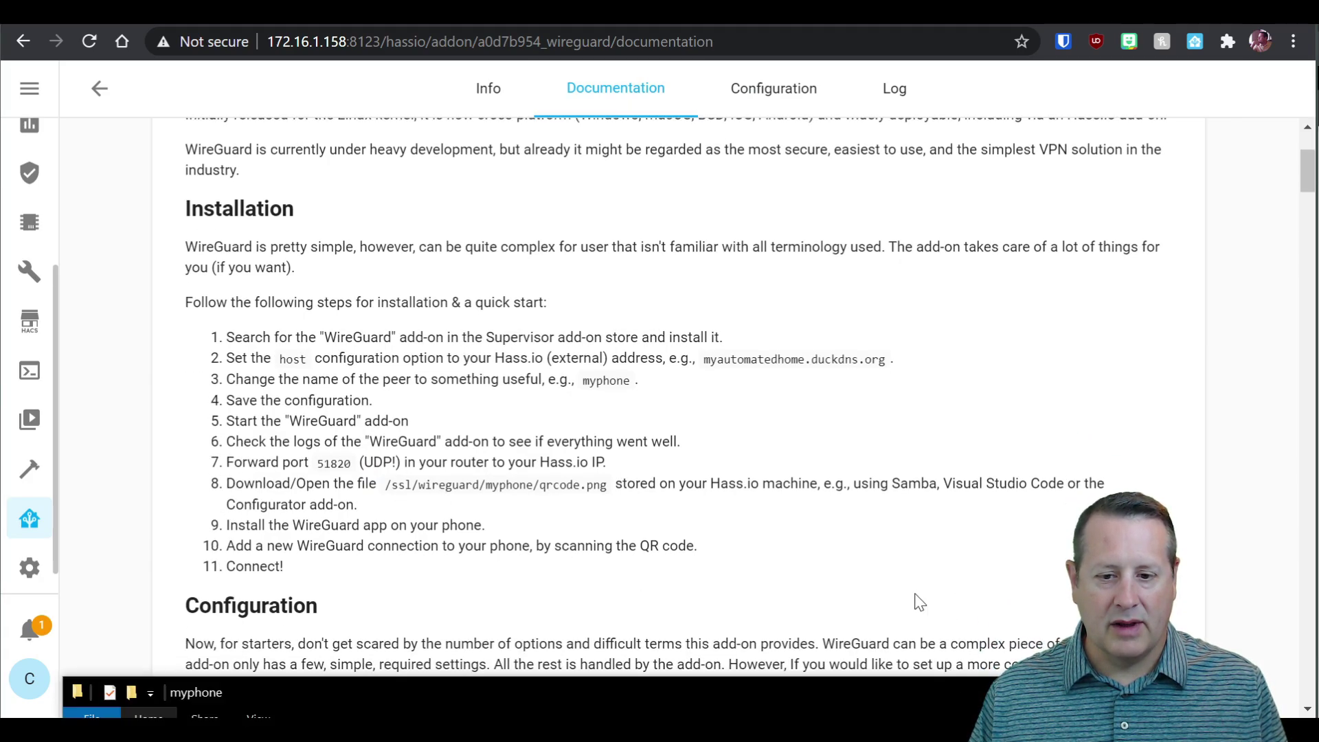
left_click_drag(910, 692, 926, 213)
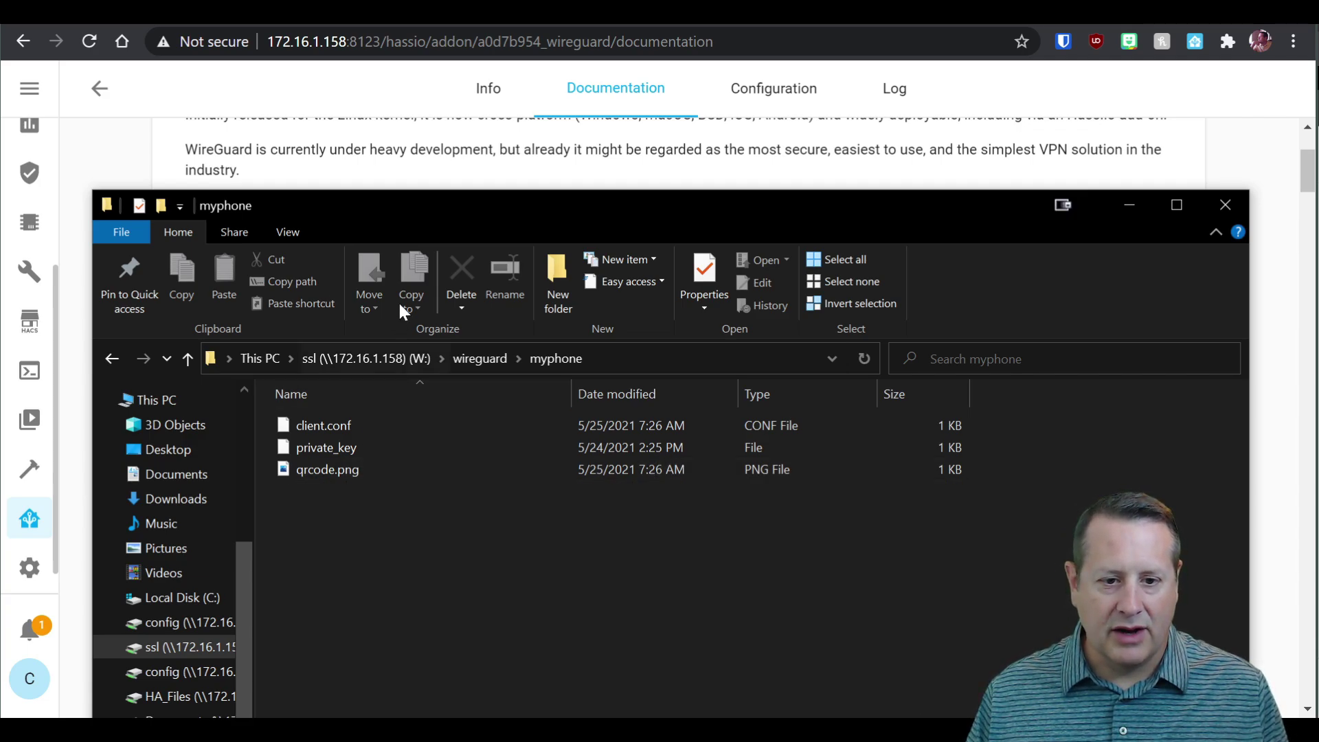
left_click_drag(419, 244, 443, 196)
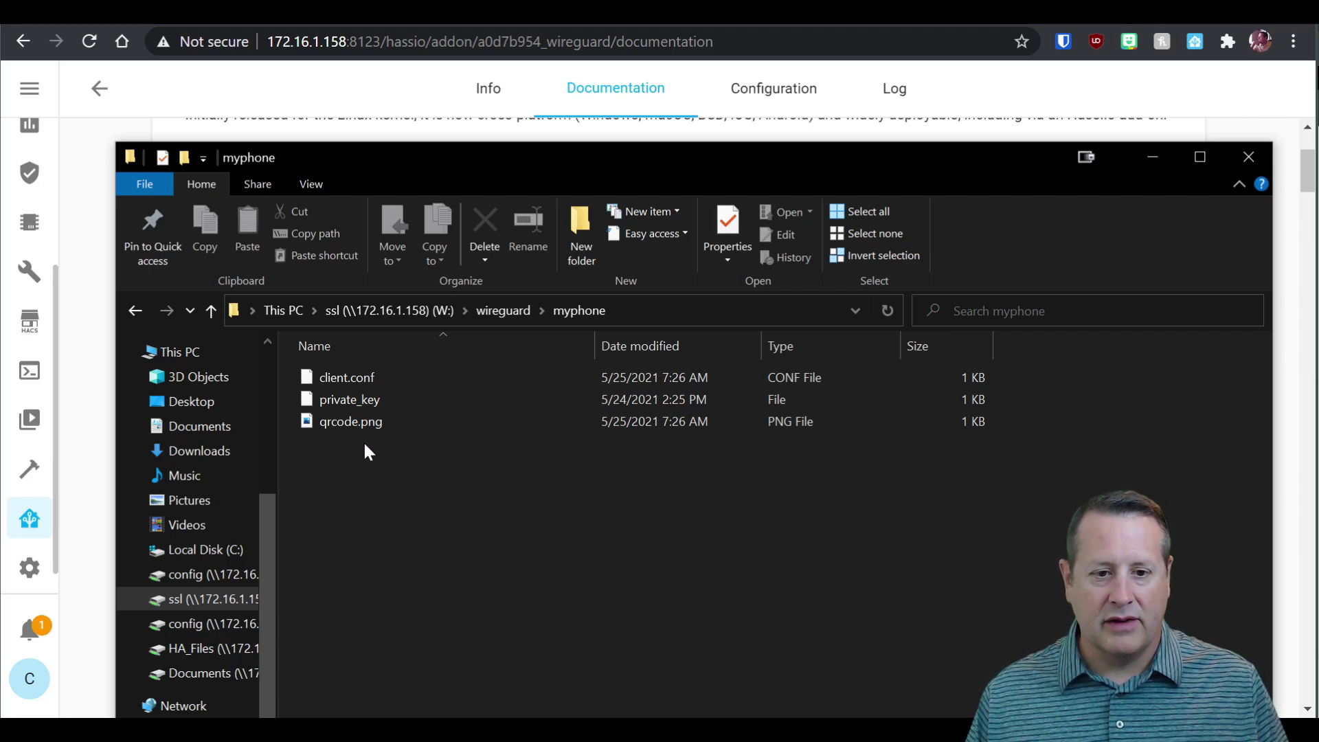
Step: Open qrcode.png in Photos and maximize it to fill the screen
double_click(353, 420)
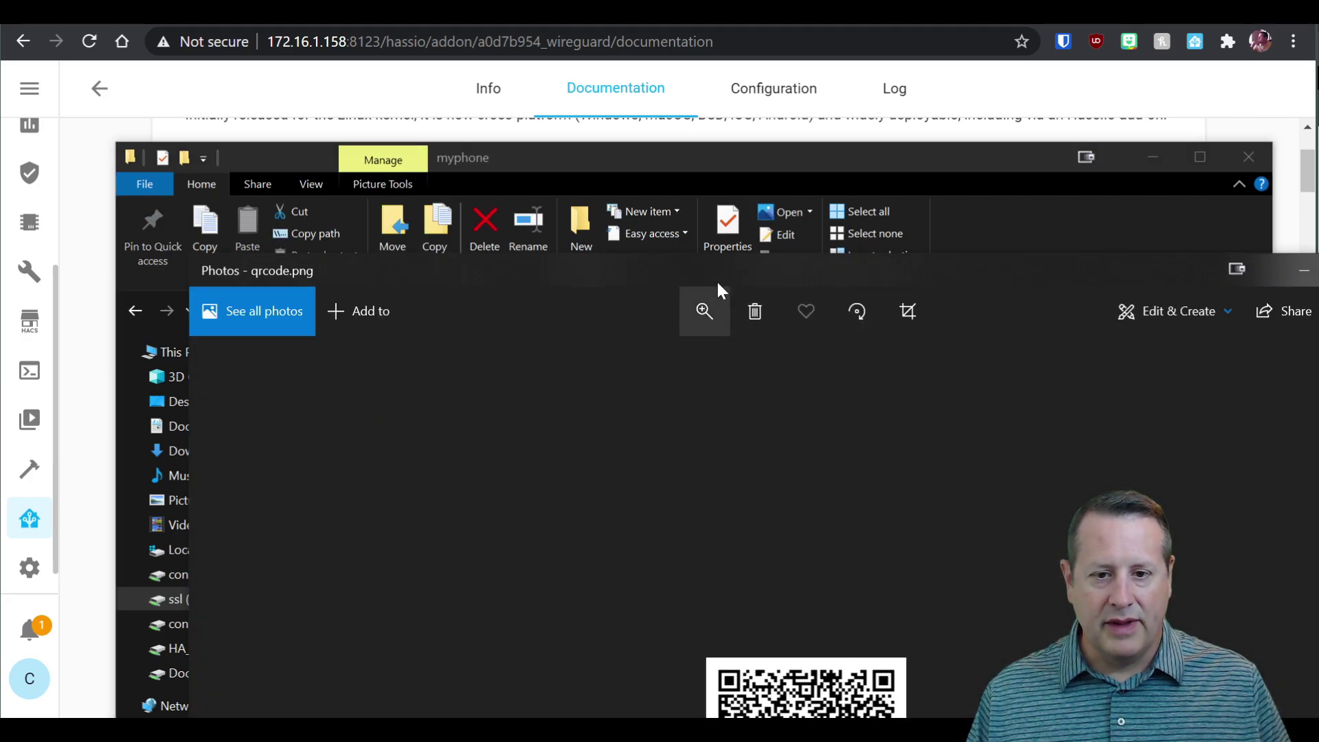
double_click(591, 215)
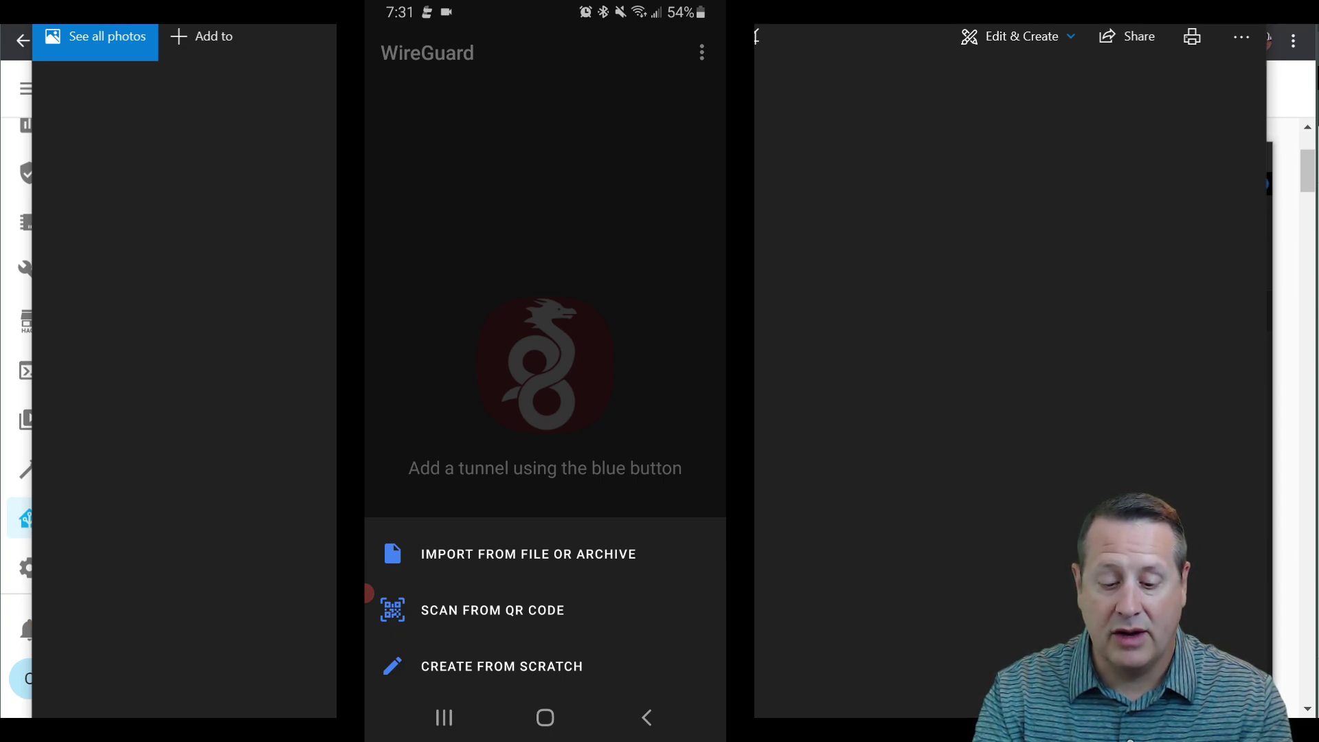
Step: Scan the QR code in the phone's WireGuard app and create the tunnel named HApi2
left_click(369, 592)
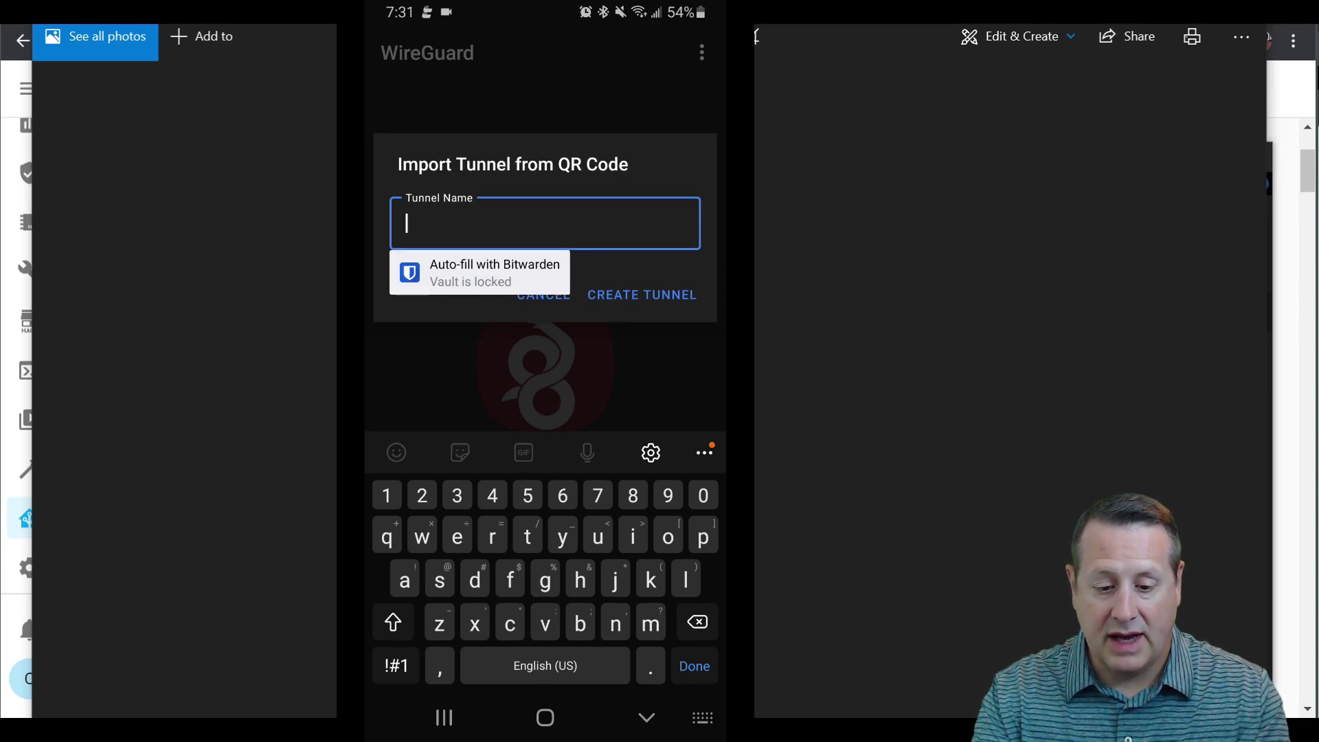
type("Ha")
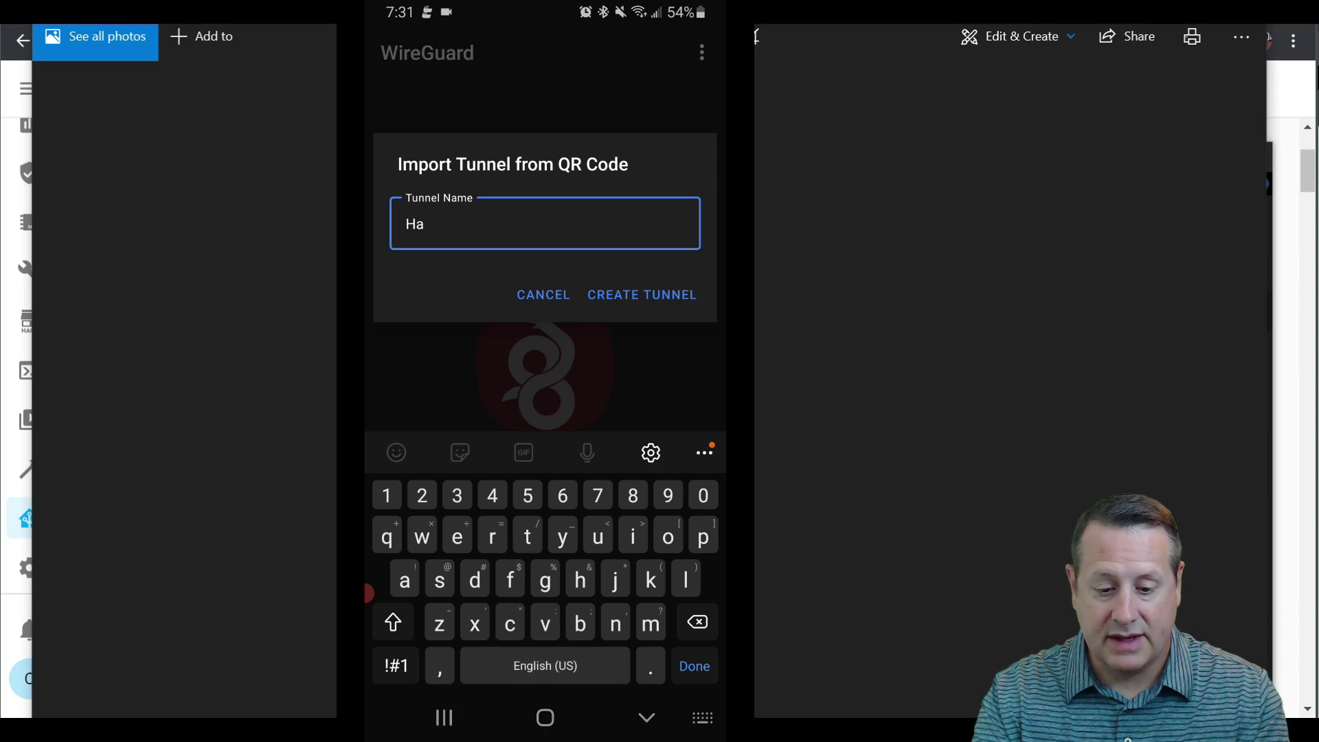
key("BackSpace")
type("A")
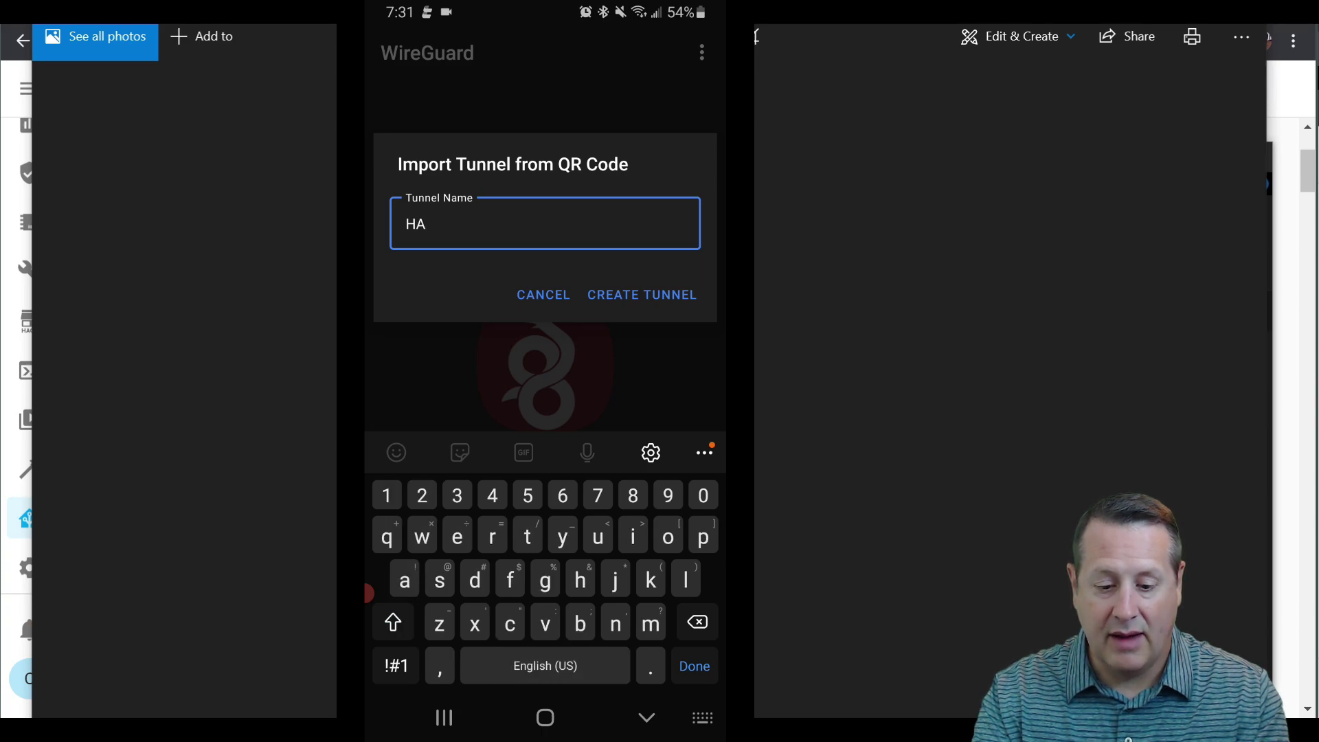
type("pi")
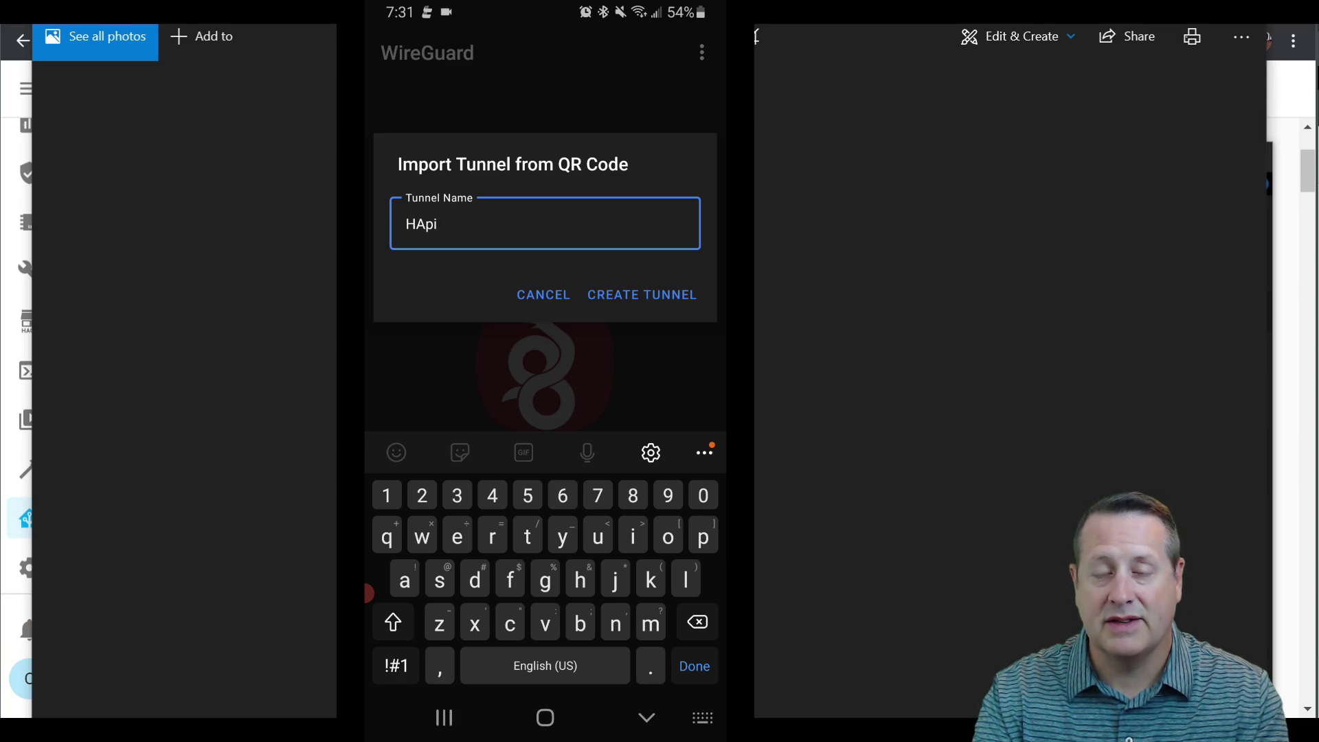
type("2")
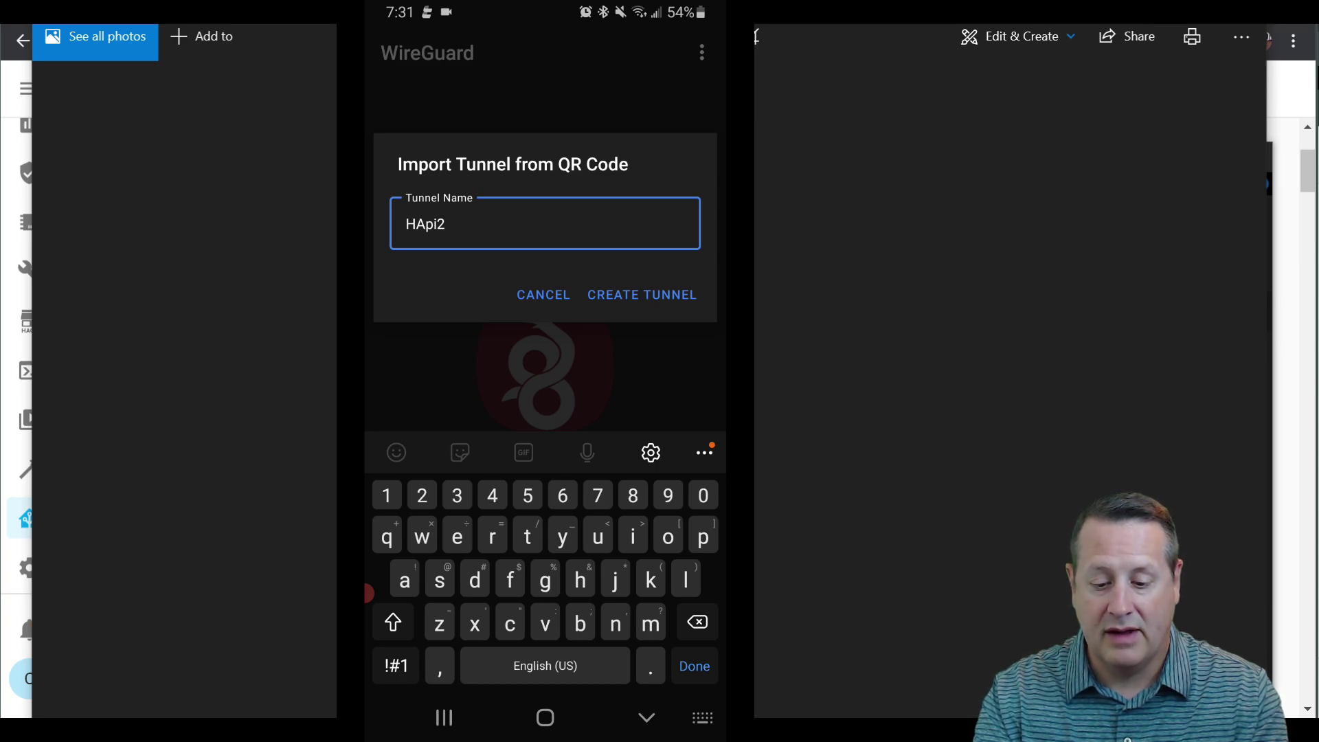
left_click(641, 294)
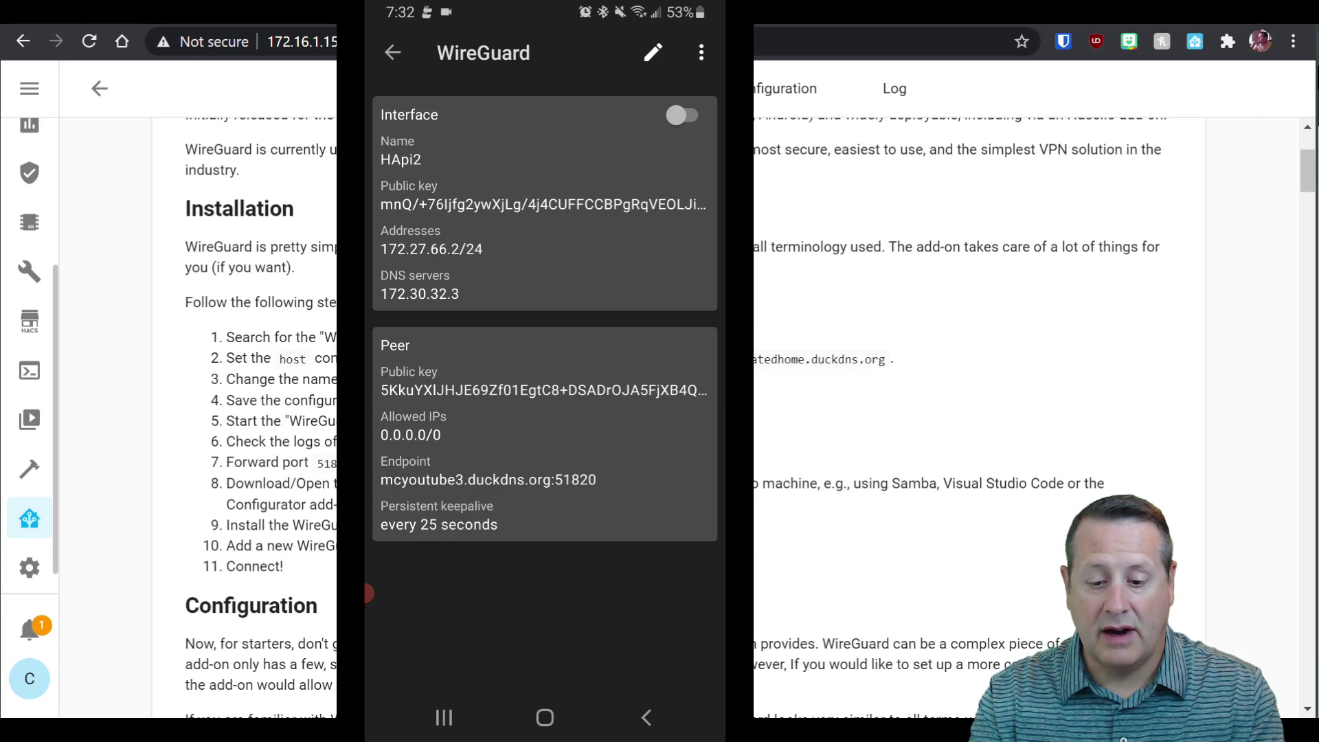
Step: Switch the HApi2 WireGuard tunnel on and return to the phone's home screen
left_click(683, 115)
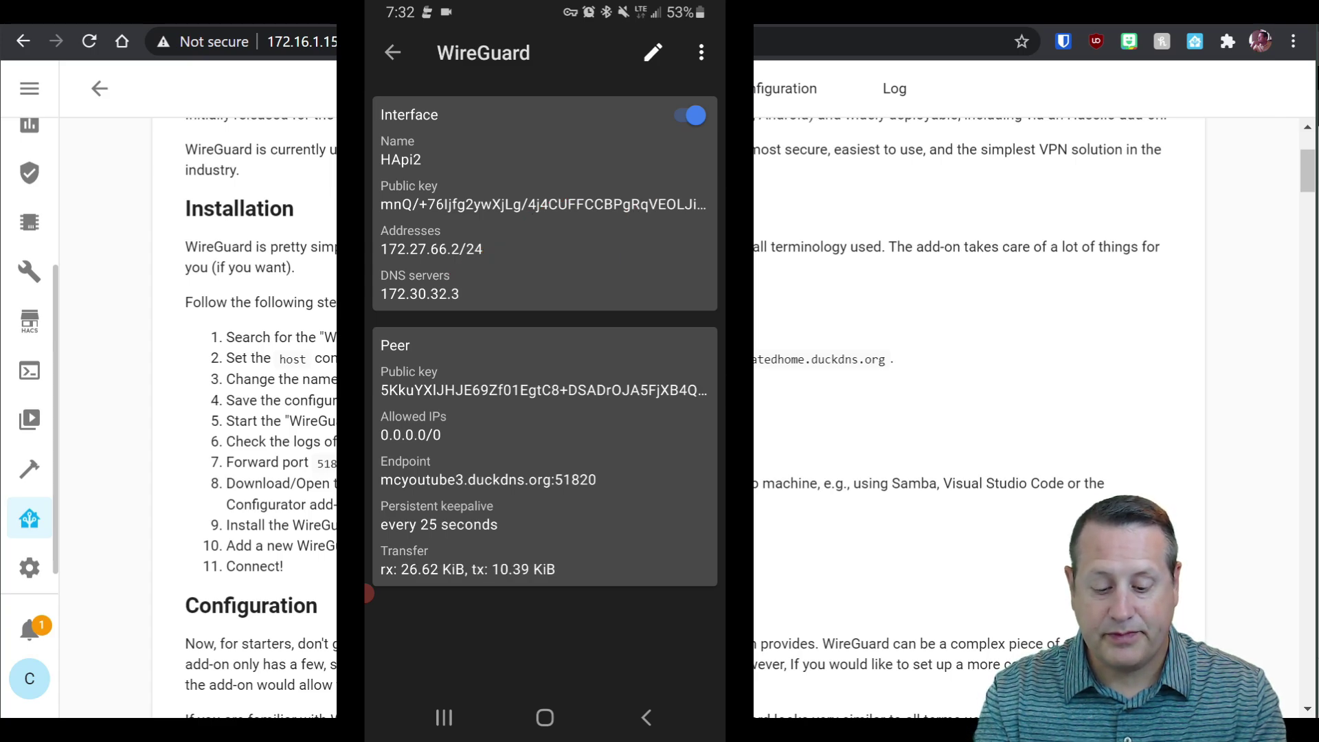
left_click(545, 717)
Step: Launch Chrome and load 172.16.1.158:8123 to reach Home Assistant through the VPN
left_click_drag(545, 549, 544, 275)
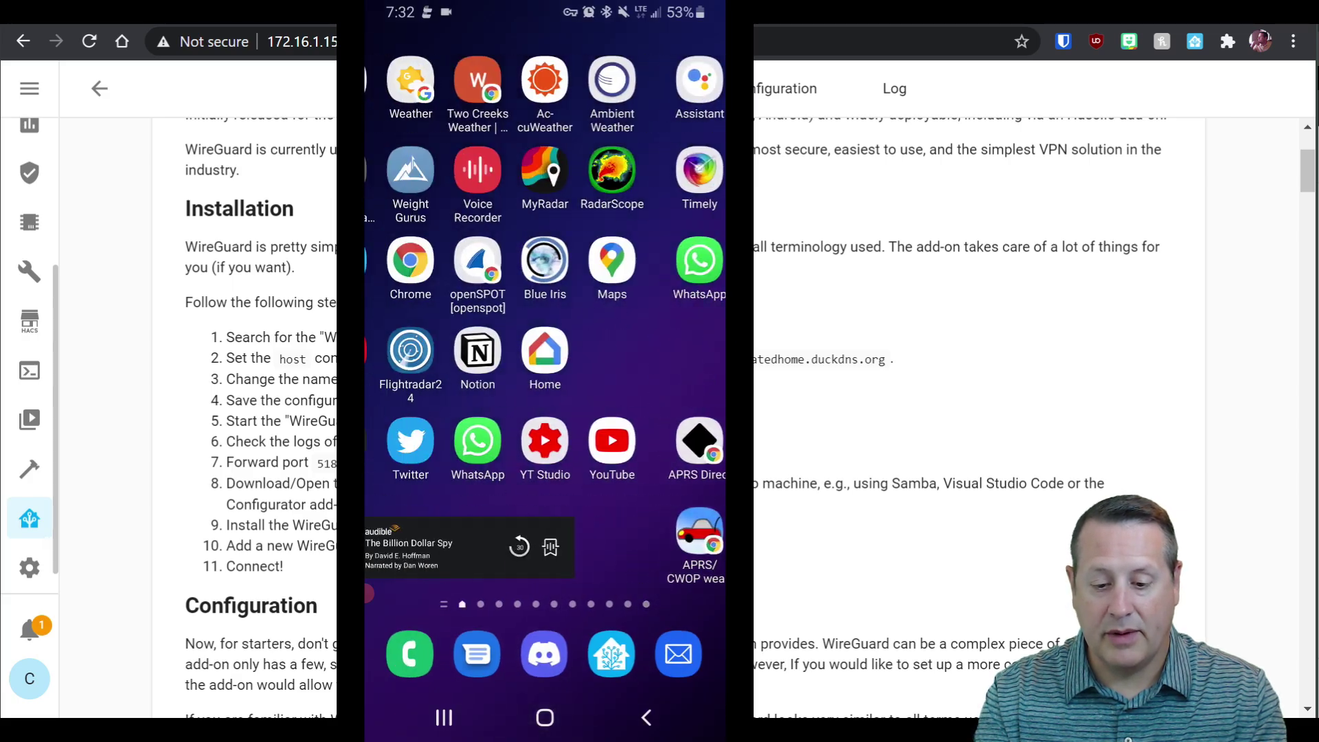
scroll(545, 344, "up", 1)
left_click(474, 261)
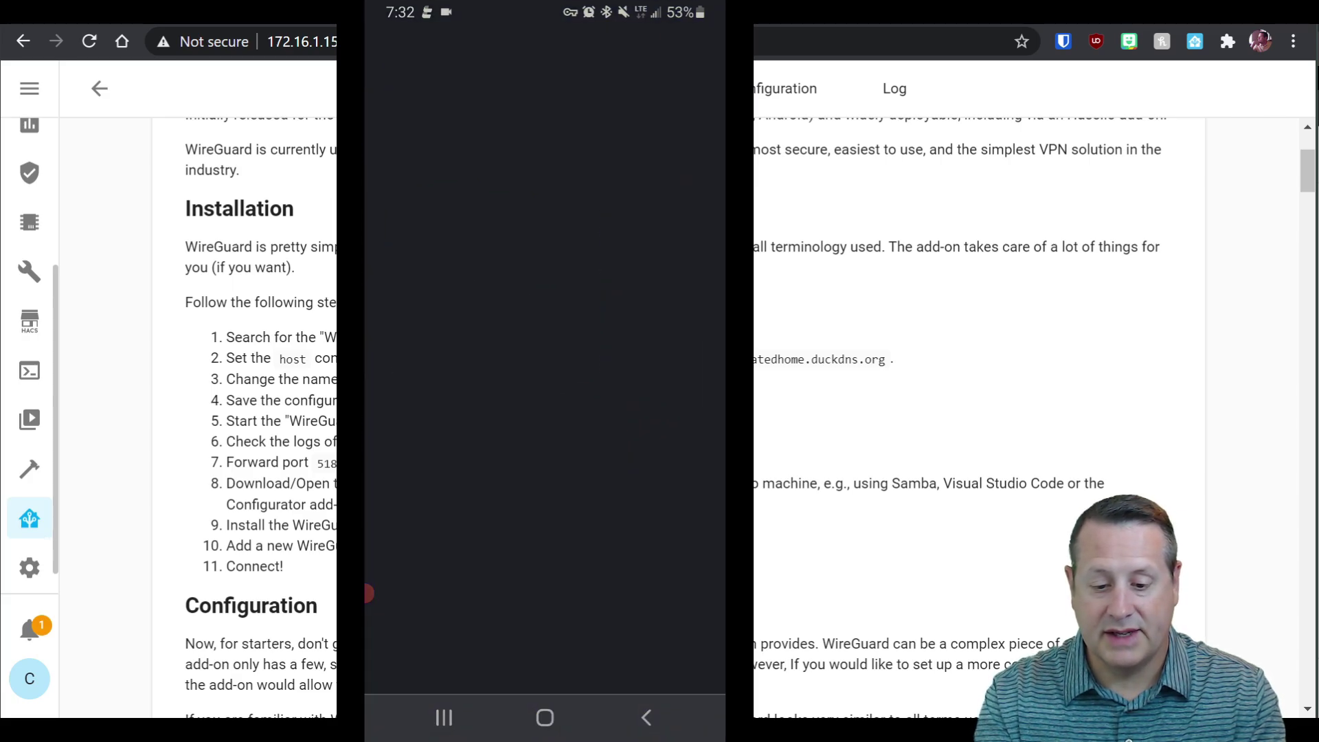
left_click(522, 53)
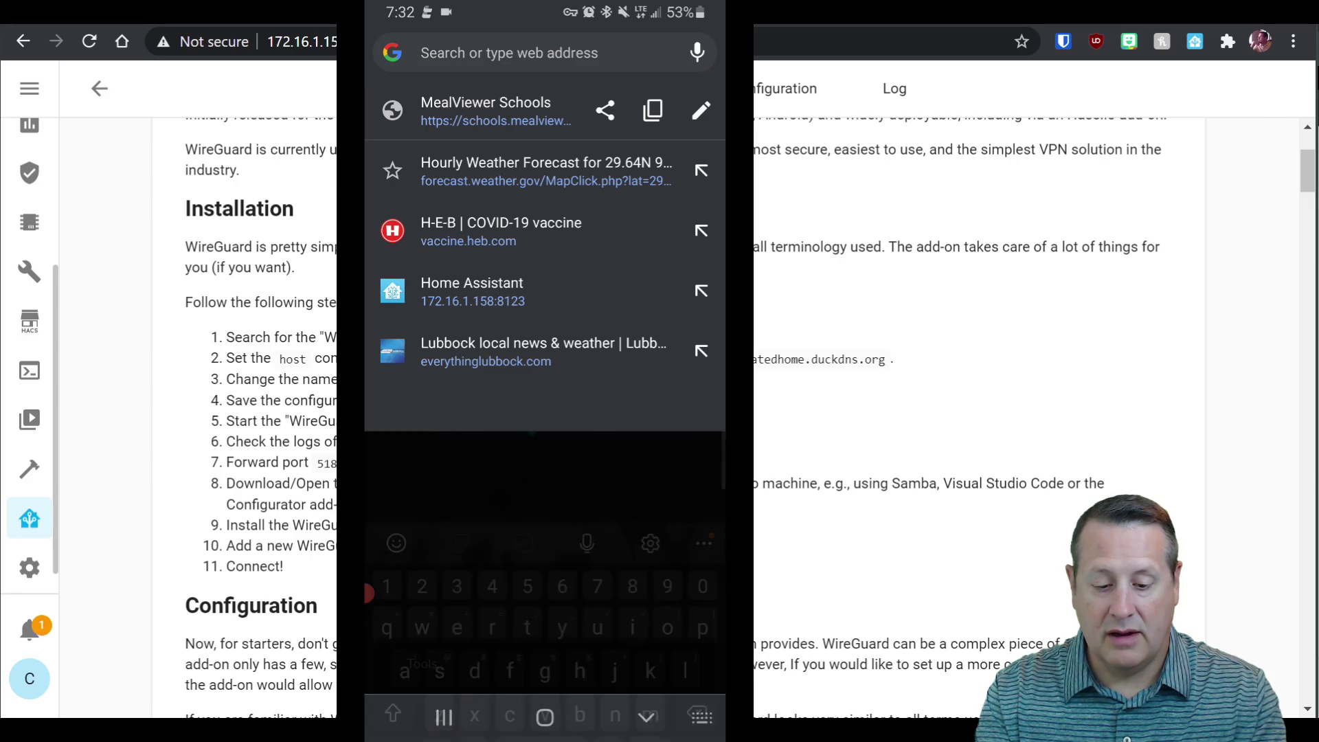
type("172")
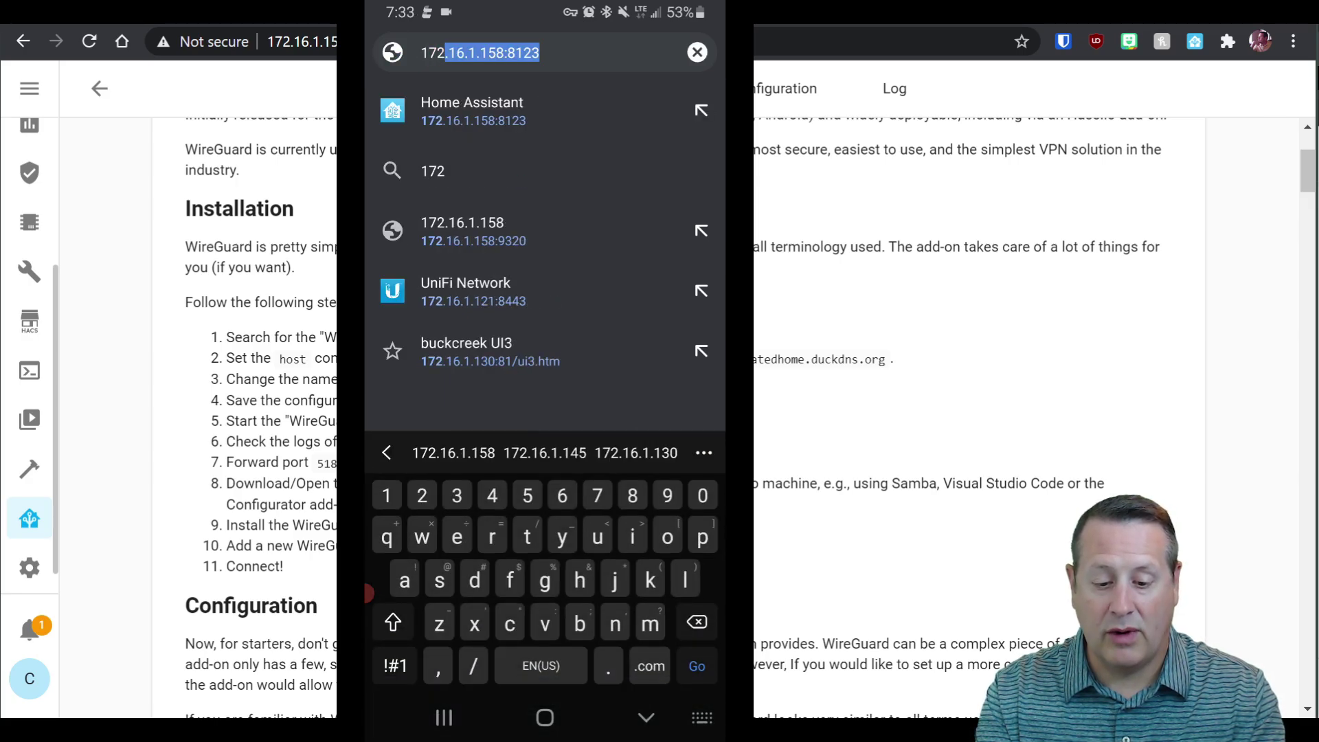
key("Return")
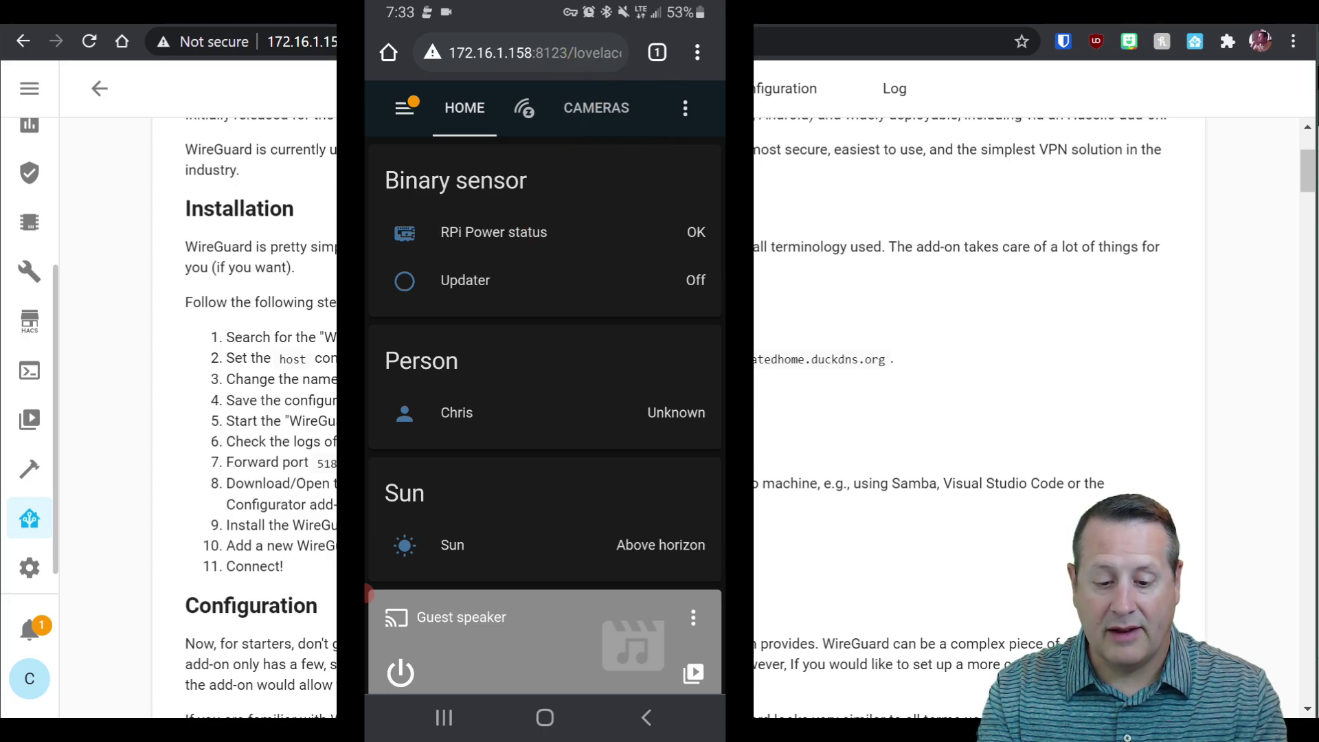
scroll(545, 385, "down", 5)
scroll(544, 384, "up", 5)
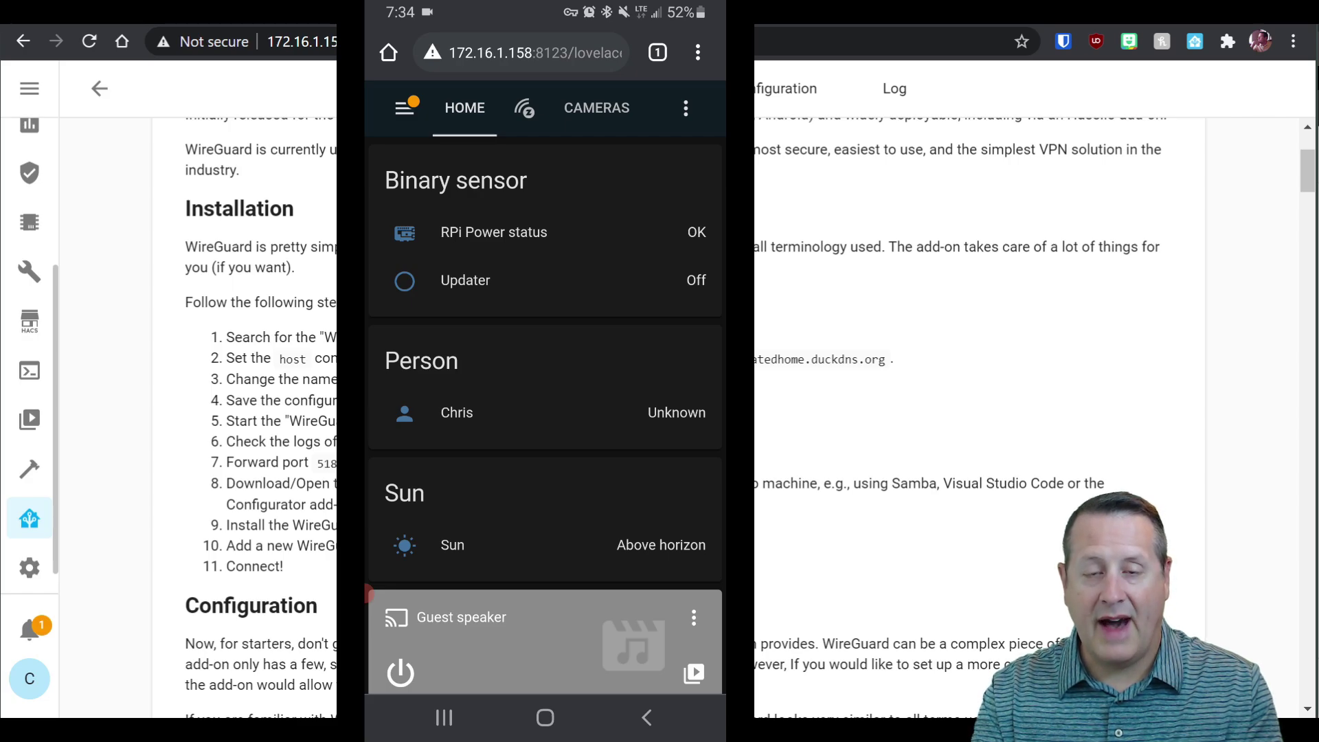
scroll(546, 412, "down", 8)
scroll(545, 412, "up", 8)
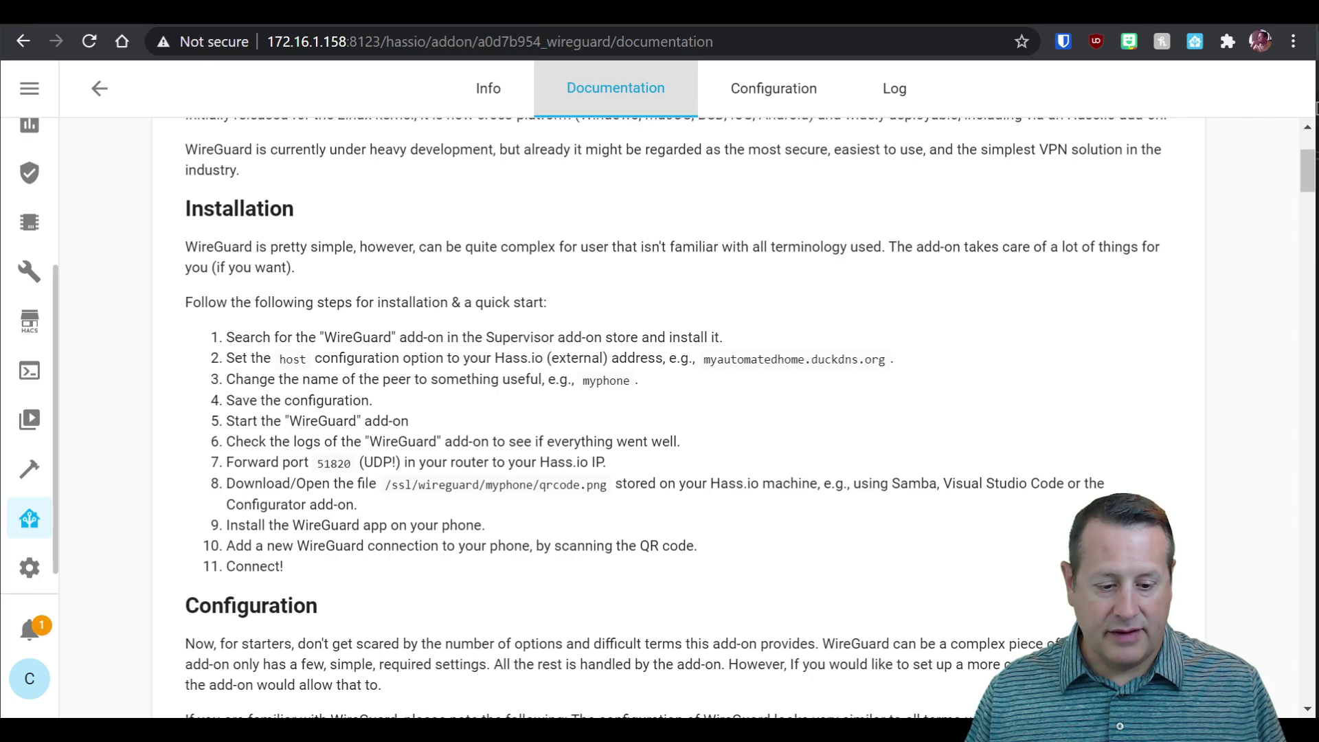
Step: Open the myphone folder's client.conf in VS Code to display its interface and peer settings
key("alt+Tab")
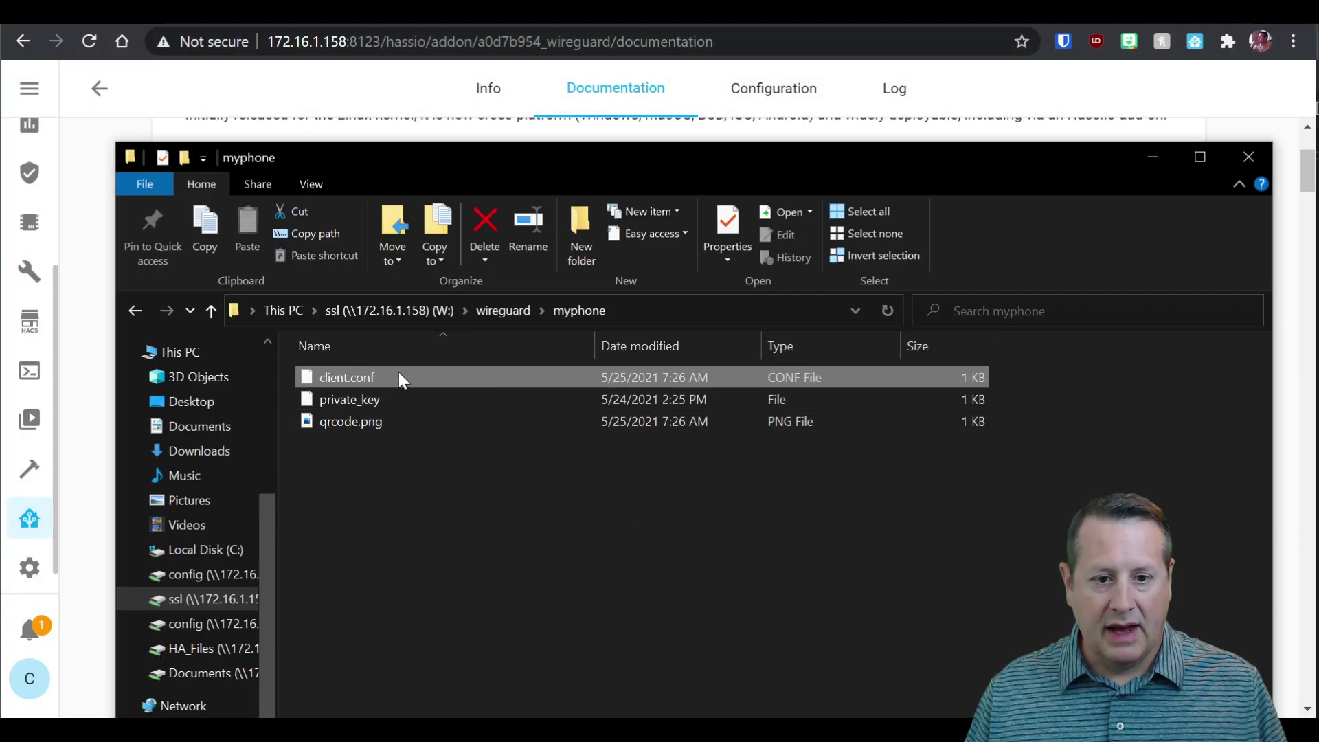
double_click(360, 376)
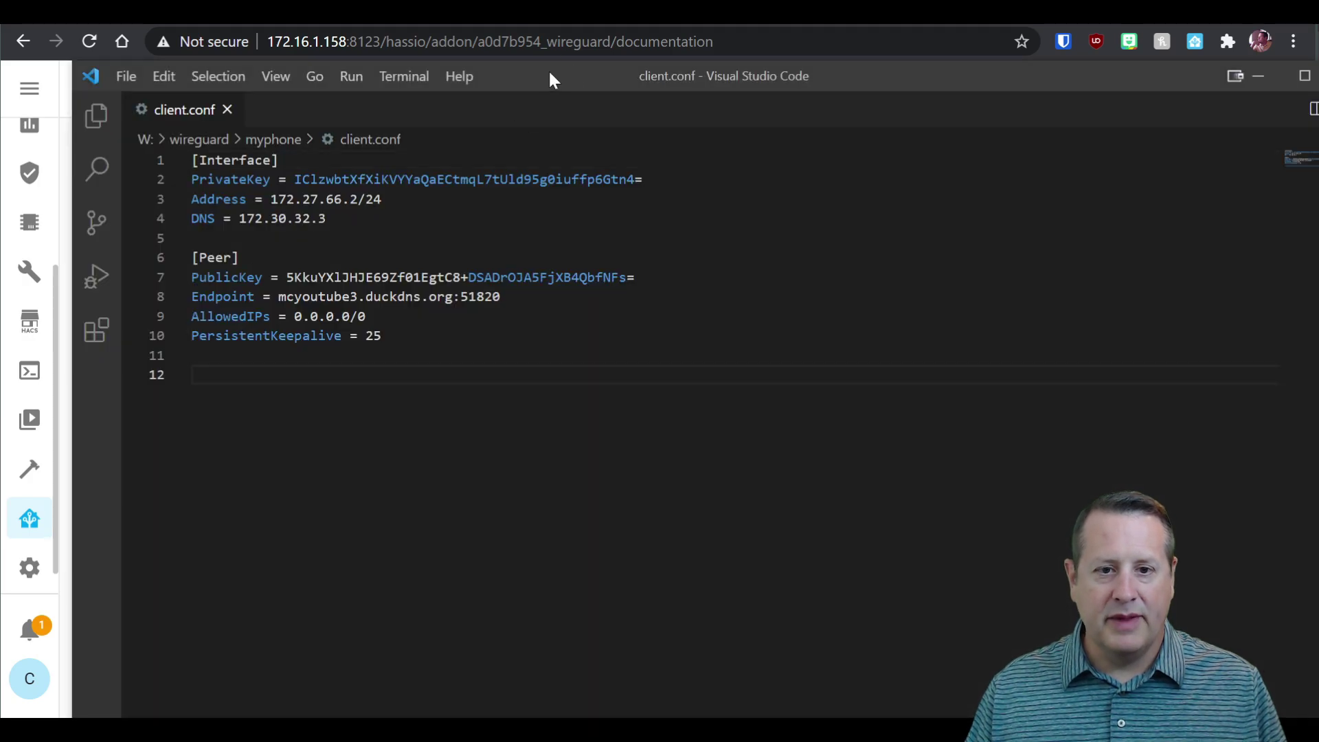
left_click_drag(548, 69, 520, 51)
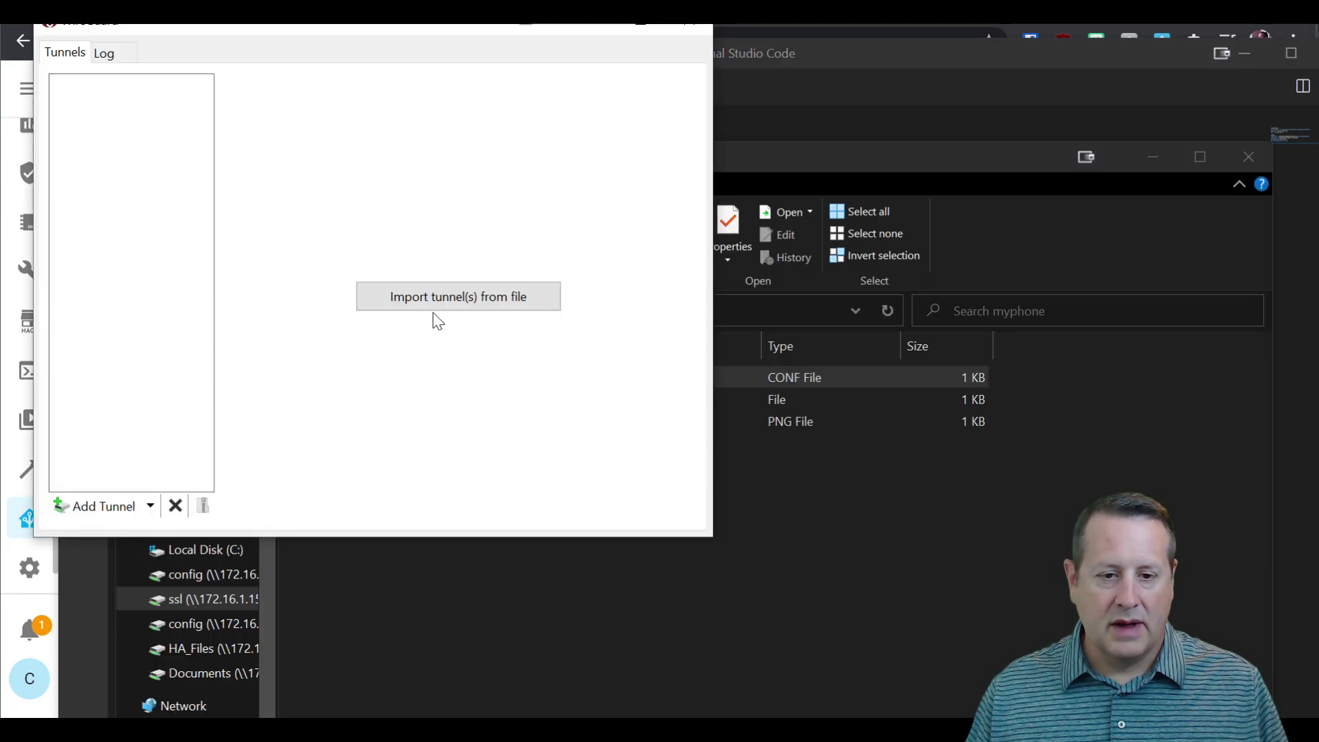
Step: Import Desktop\client.conf into WireGuard for Windows as the 'client' tunnel
left_click(433, 301)
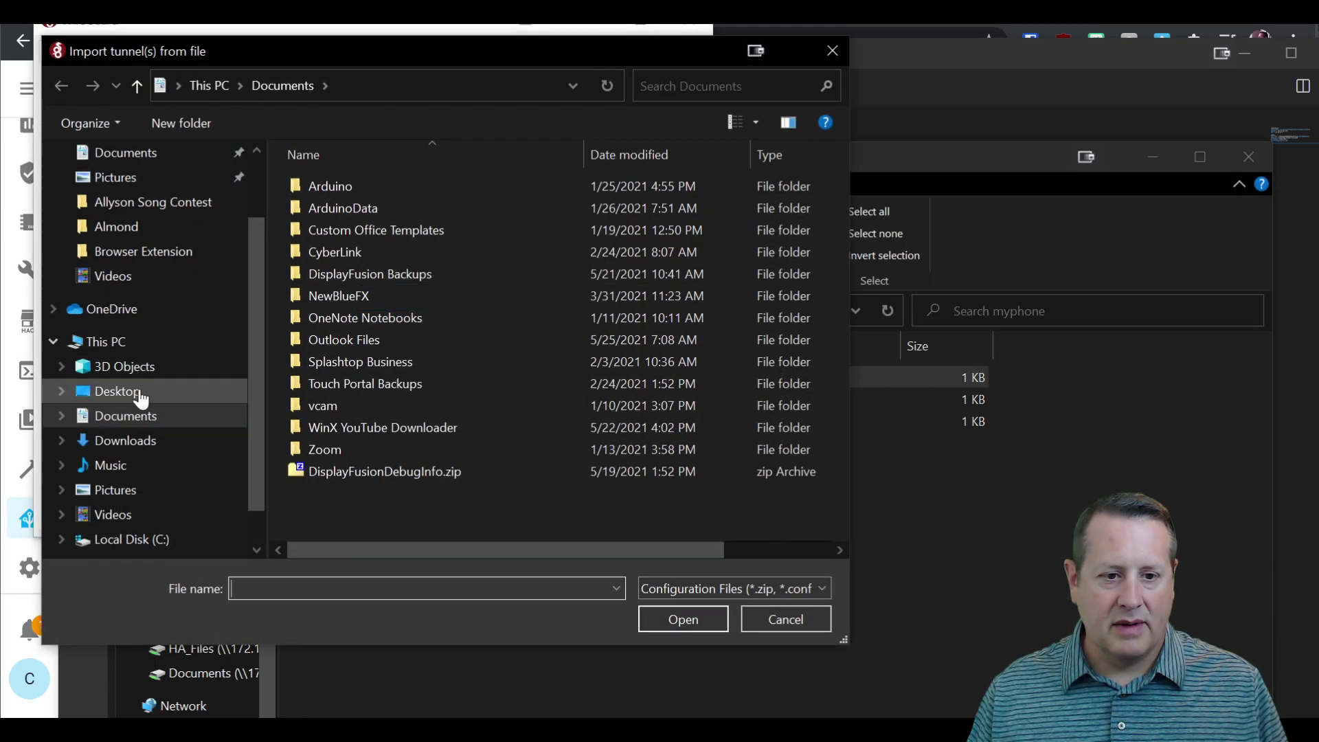
left_click(147, 391)
left_click(336, 298)
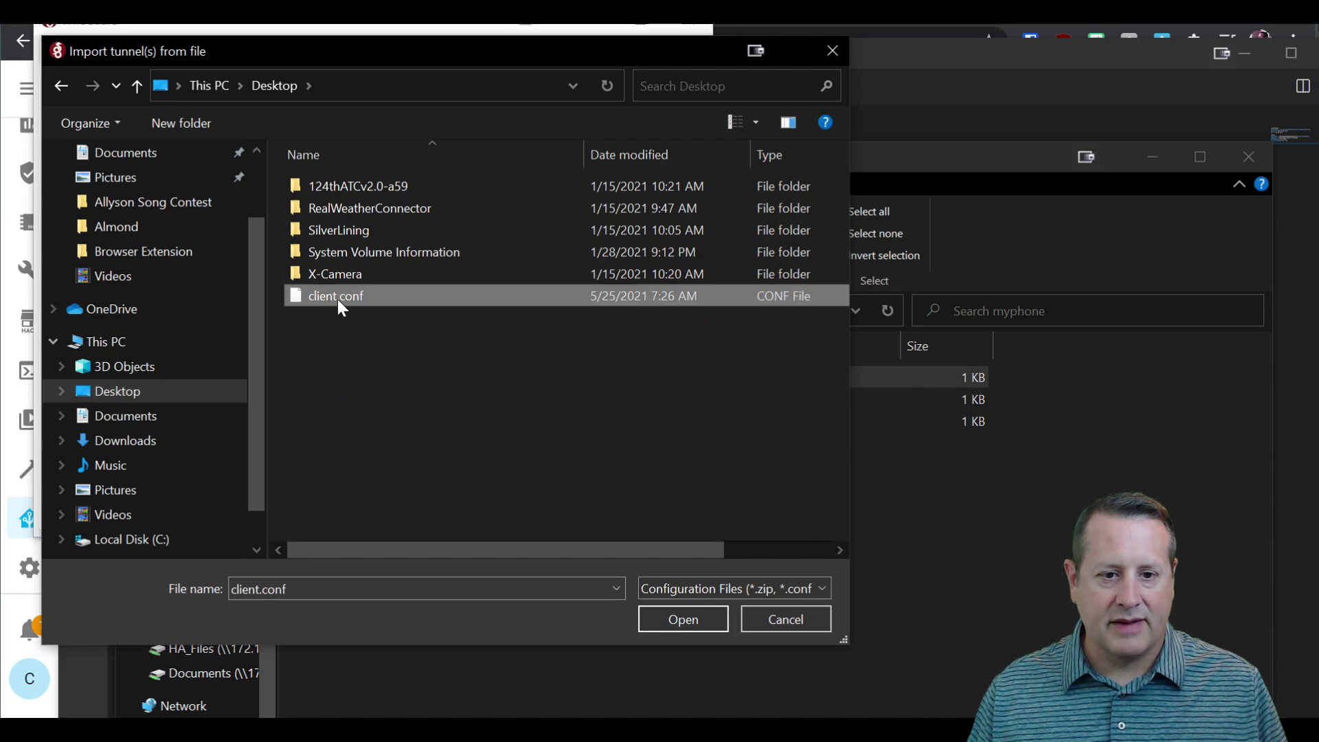
left_click(701, 620)
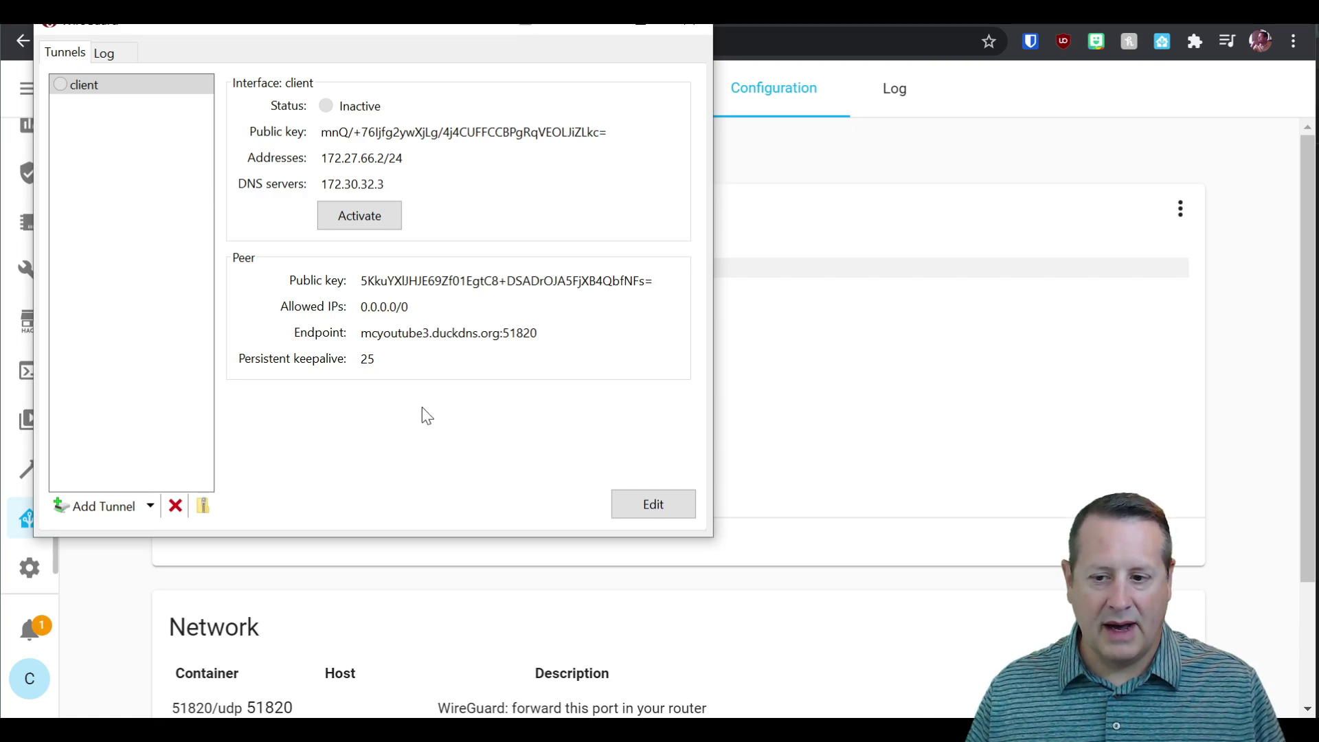
Step: Review the WireGuard log, return to the client tunnel details, and close WireGuard
left_click(125, 53)
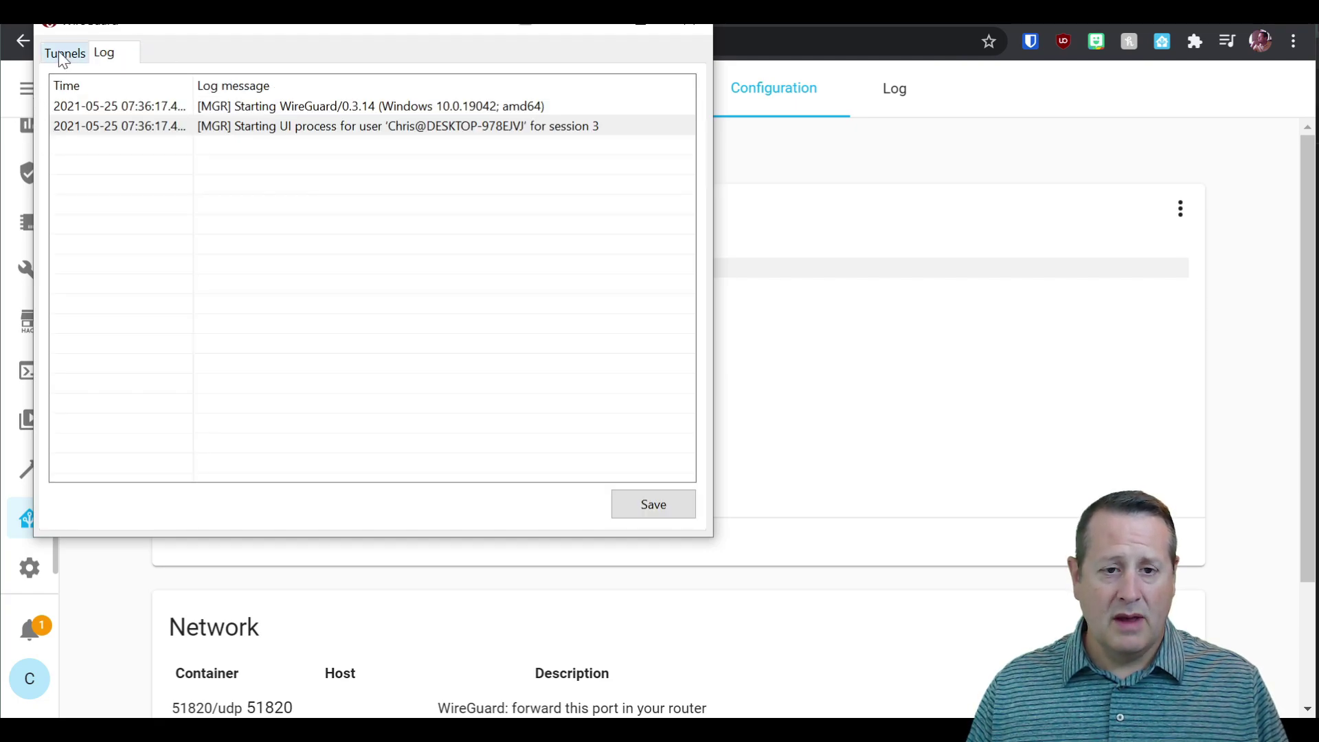
left_click(64, 55)
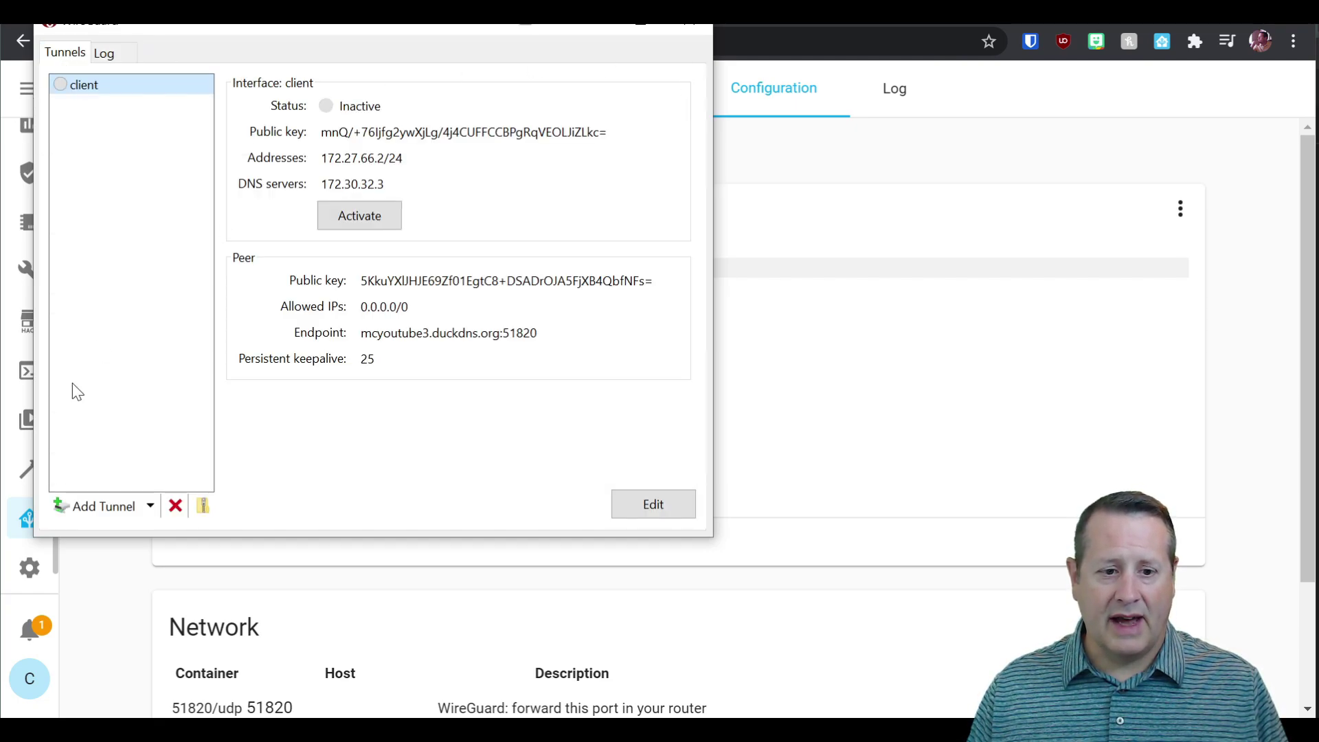
left_click(689, 24)
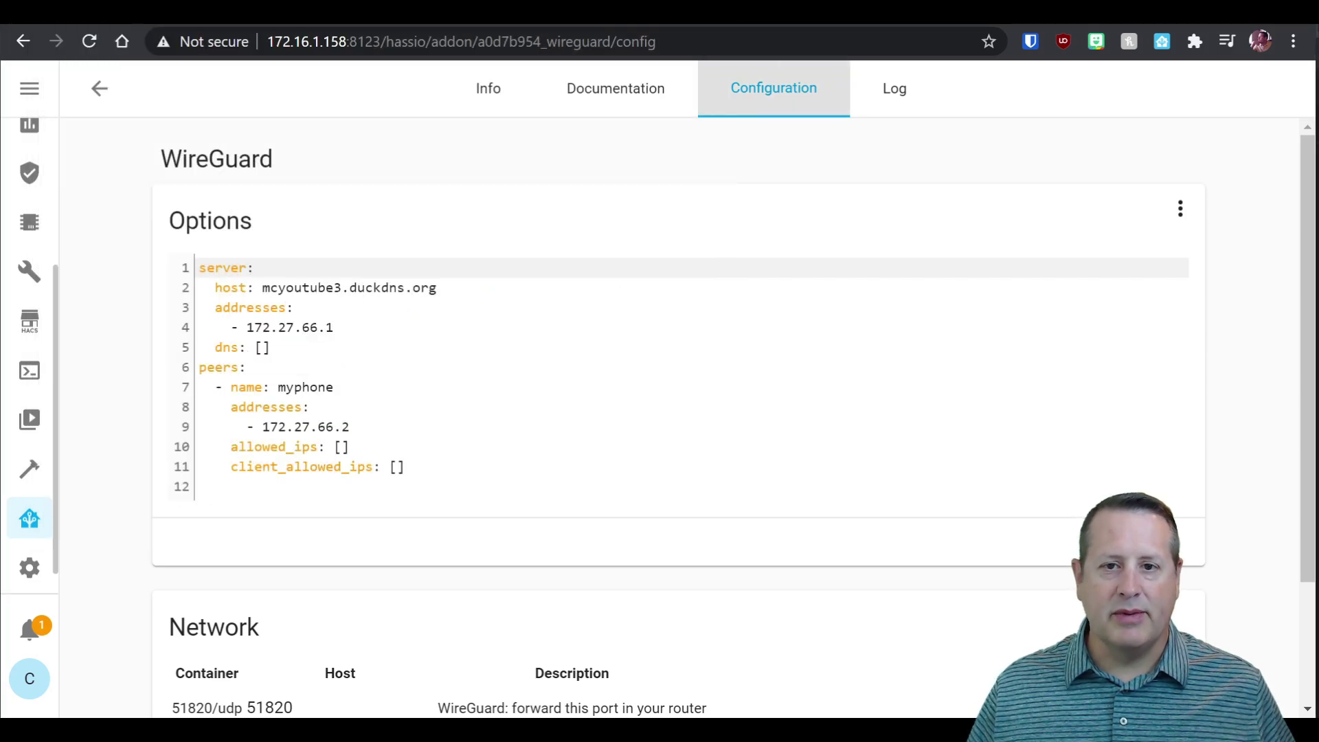